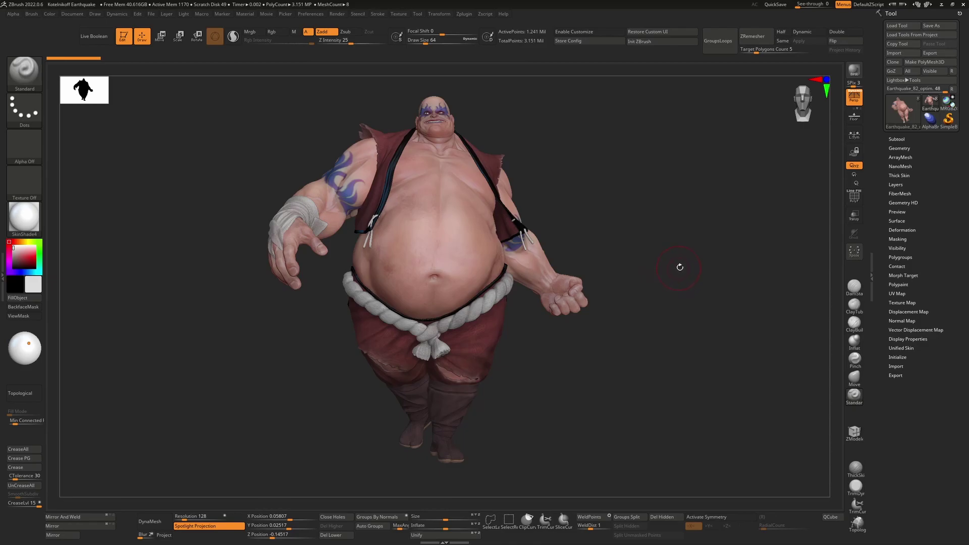
# Create a silhouette stencil from the character subtool with Macro > Misc > Create Stencil From Subtool.
pyautogui.moveTo(680, 267); pyautogui.dragTo(640, 259)
pyautogui.click(201, 14)
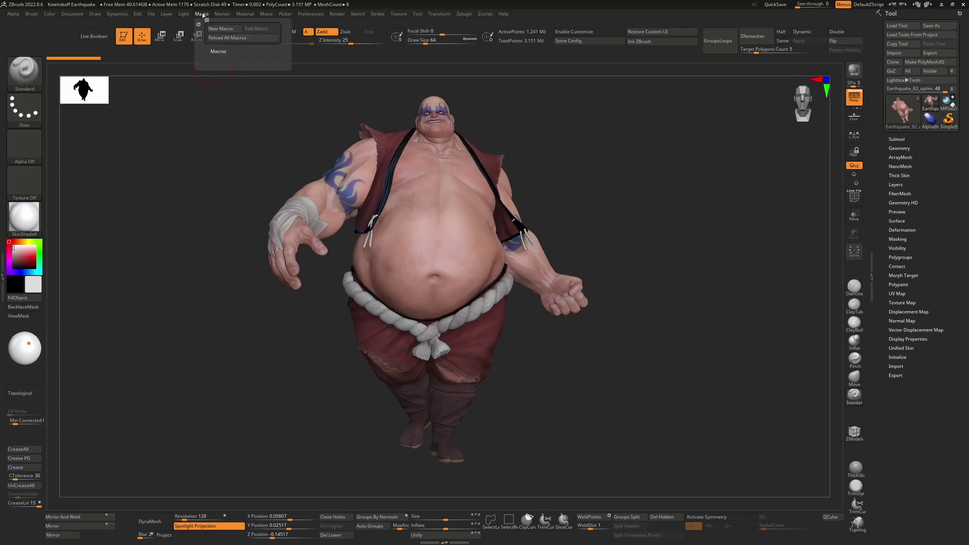
pyautogui.click(218, 51)
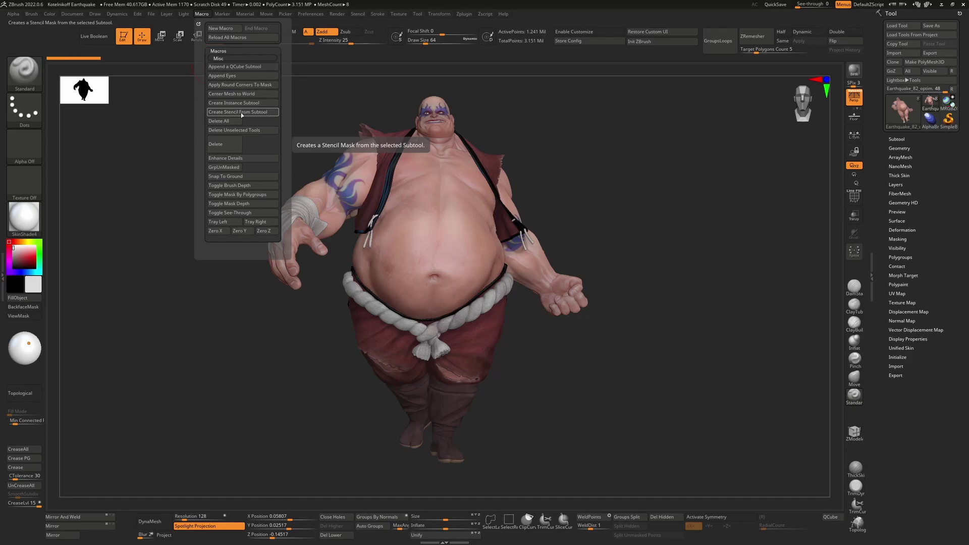
pyautogui.click(279, 114)
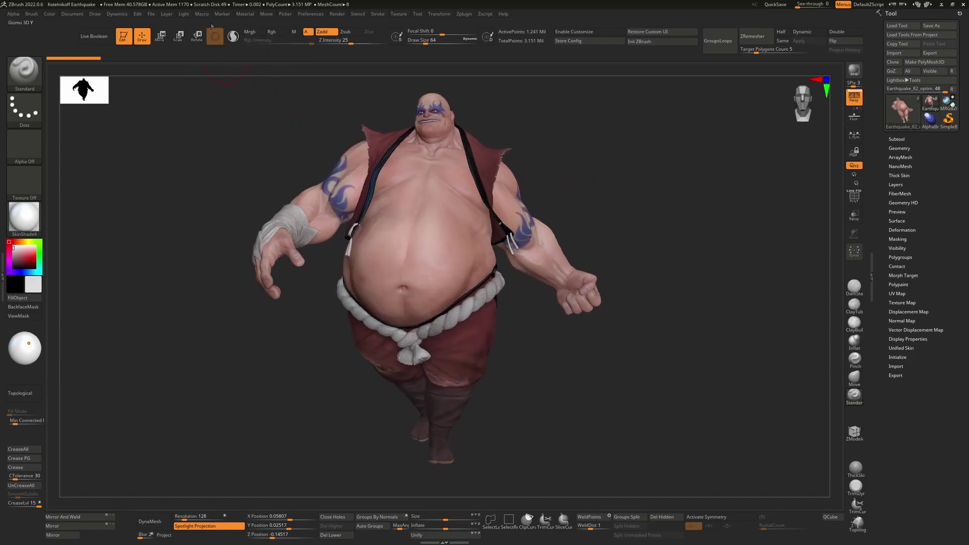
pyautogui.click(202, 14)
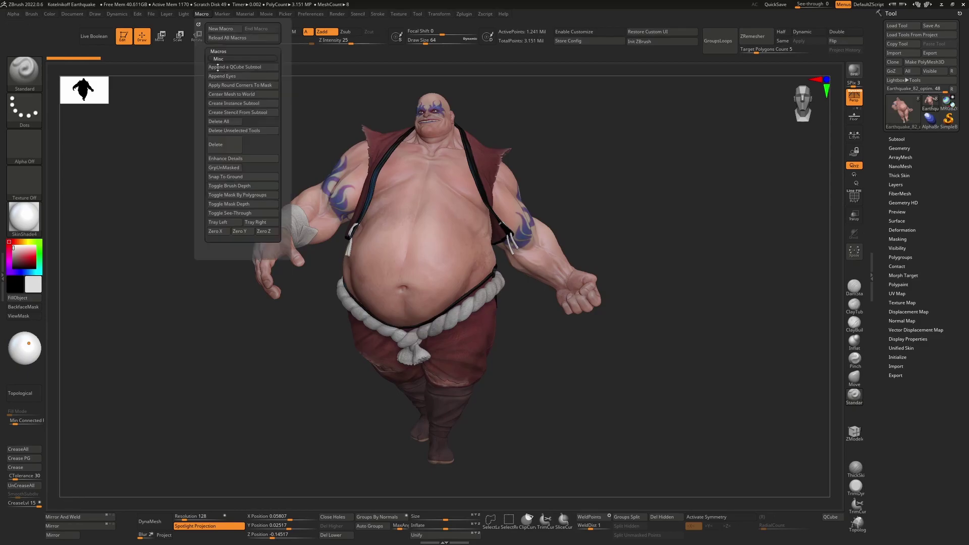
pyautogui.click(230, 112)
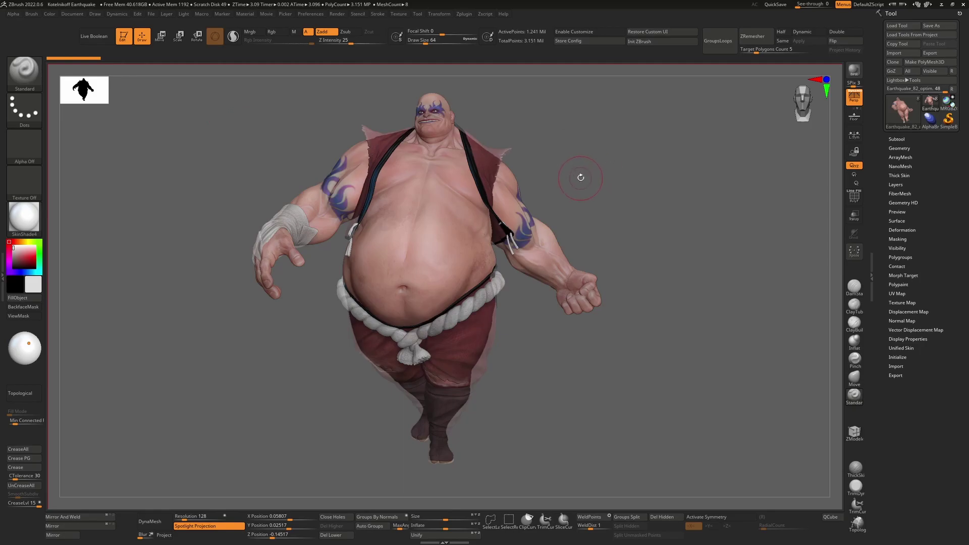
# Shift the dark stencil silhouette to the right of the model.
pyautogui.press('space')
pyautogui.moveTo(582, 189); pyautogui.dragTo(756, 188)
pyautogui.press('space')
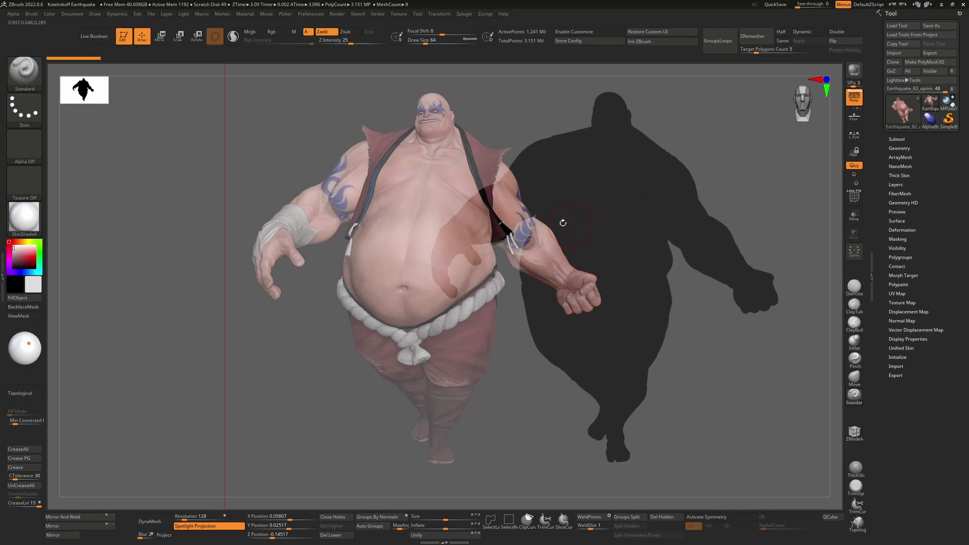
# Turn Stencil On off so only the opaque sumo model remains, then rotate it.
pyautogui.hotkey('ctrl', 'h')
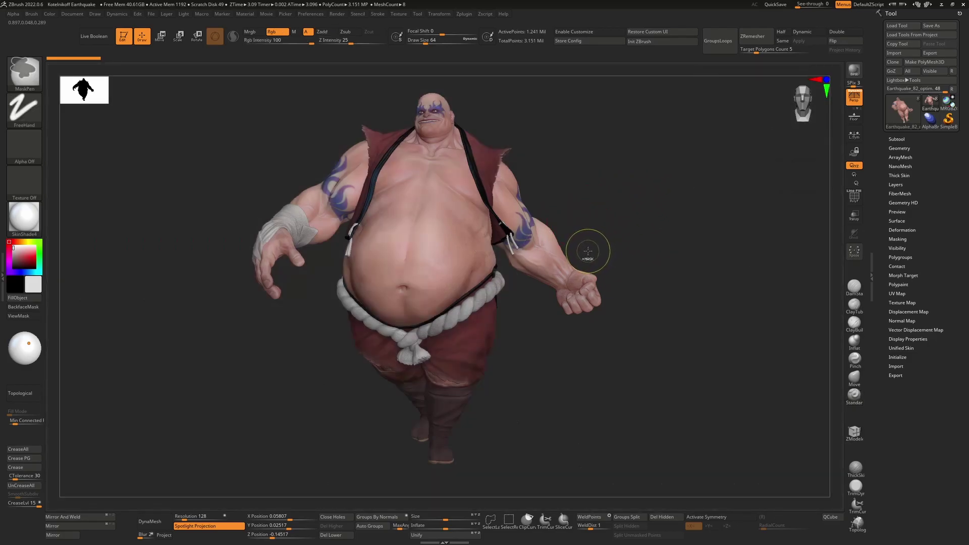
pyautogui.hotkey('ctrl', 'h')
pyautogui.hotkey('ctrl', 'h')
pyautogui.hotkey('ctrl', 'h')
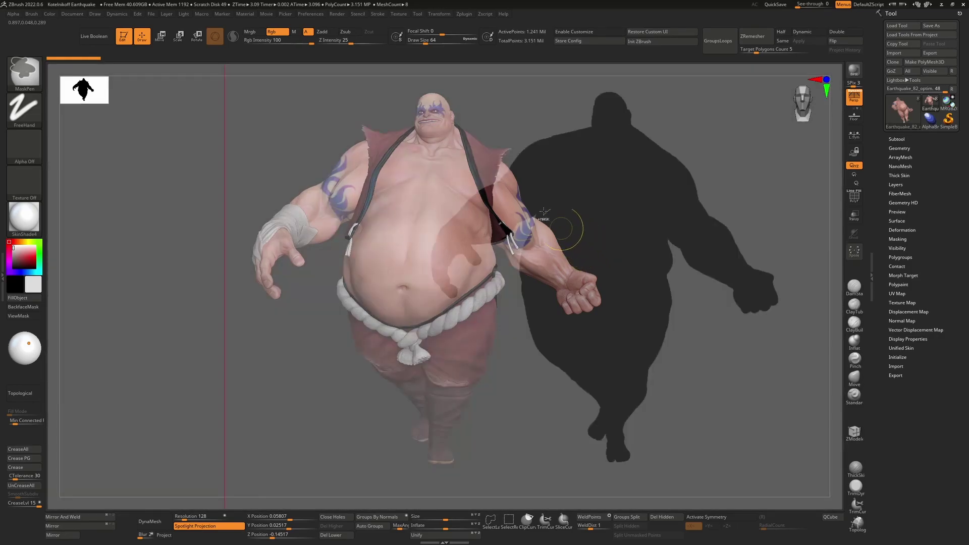
pyautogui.click(357, 13)
pyautogui.click(374, 30)
pyautogui.click(374, 29)
pyautogui.click(374, 29)
pyautogui.click(375, 30)
pyautogui.click(374, 29)
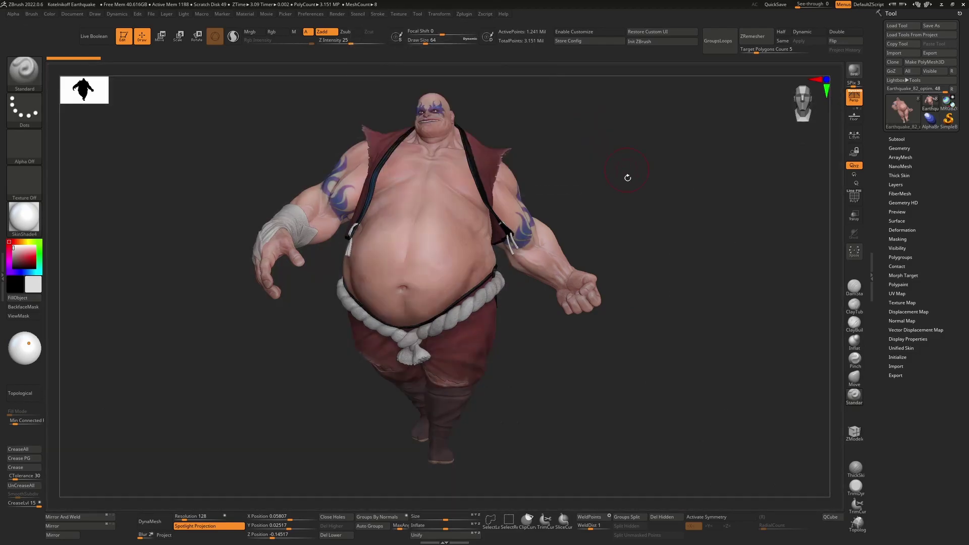
pyautogui.moveTo(639, 179); pyautogui.dragTo(609, 172)
# Create a new stencil from the subtool and move it right, off the model.
pyautogui.click(202, 14)
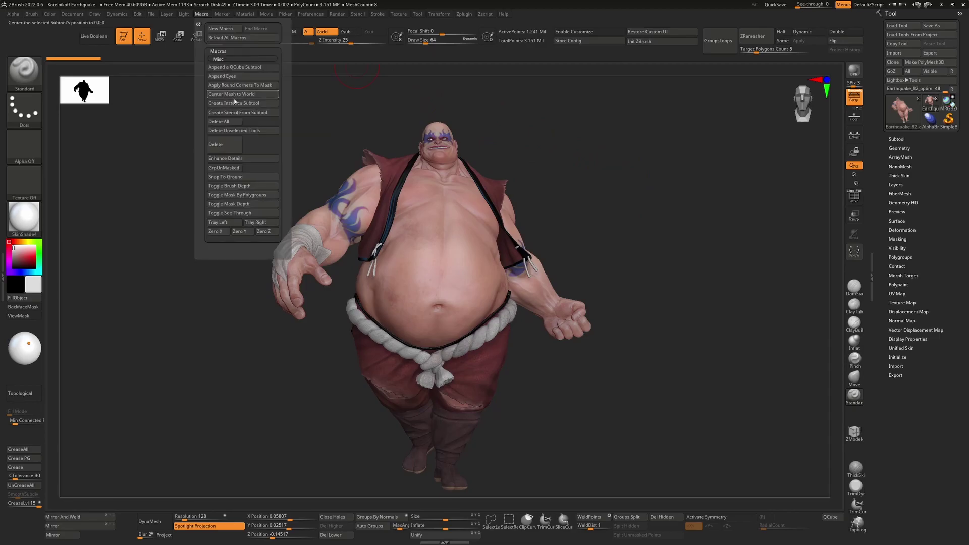
pyautogui.click(236, 113)
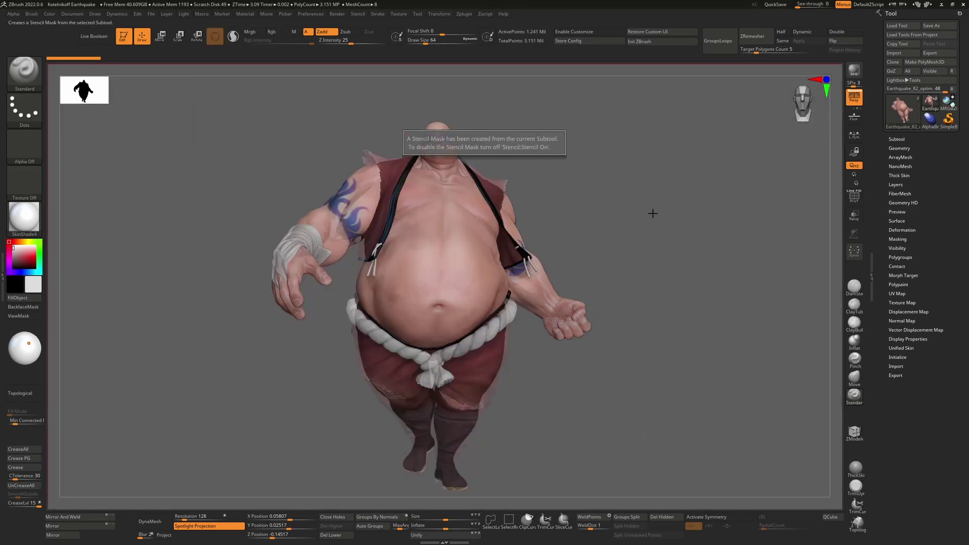
pyautogui.press('space')
pyautogui.moveTo(647, 232); pyautogui.dragTo(803, 211)
# Shrink the stencil silhouette and fine-tune its size.
pyautogui.press('space')
pyautogui.moveTo(680, 230); pyautogui.dragTo(677, 234)
pyautogui.press('space')
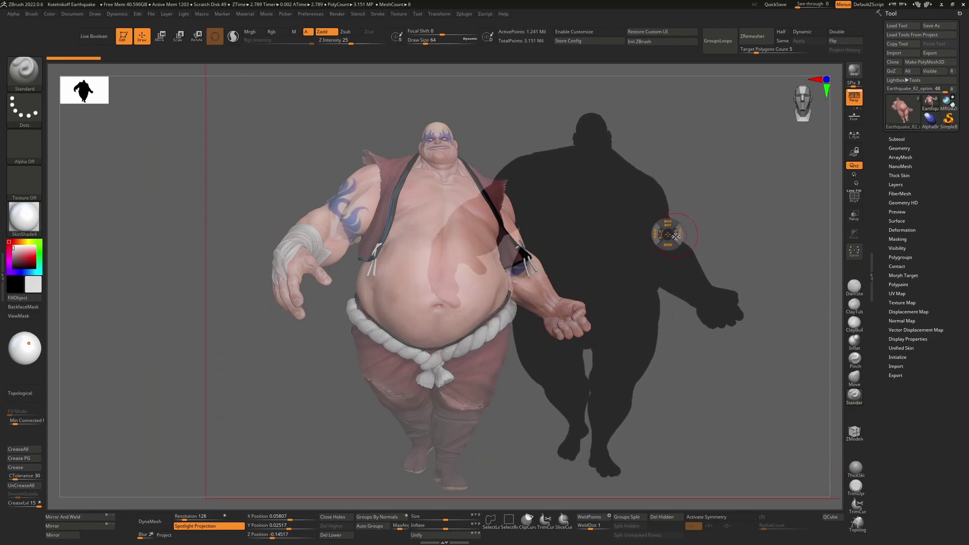
pyautogui.moveTo(682, 230)
pyautogui.mouseDown()
pyautogui.moveTo(666, 231)
pyautogui.moveTo(675, 229)
pyautogui.mouseUp()
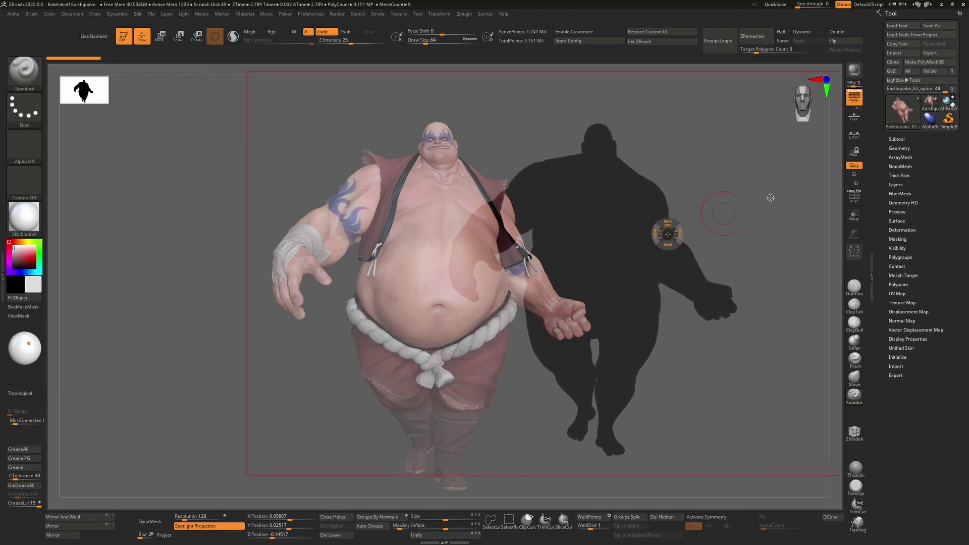
# Merge the visible subtools with MergeVisible and select the new Merged_Earthquake_82_optim tool.
pyautogui.click(901, 139)
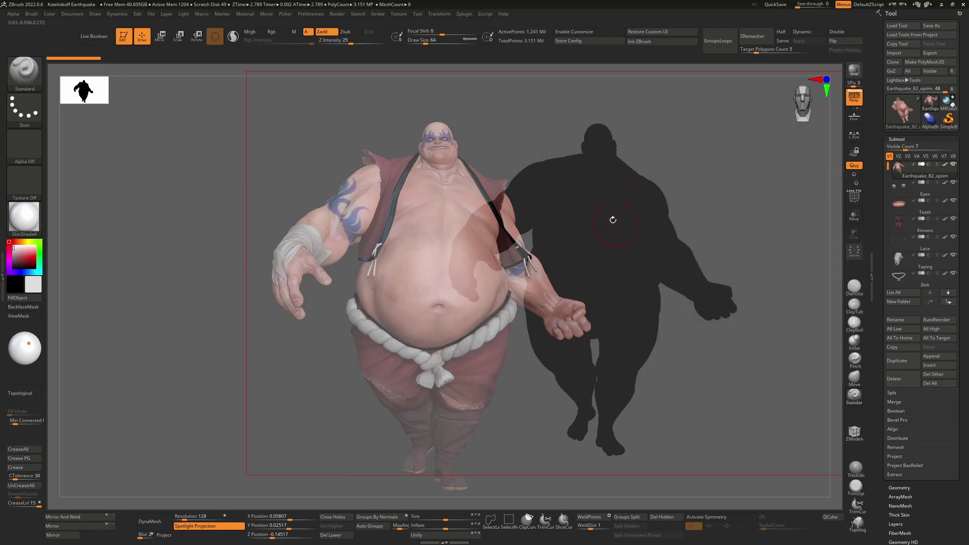
pyautogui.click(902, 402)
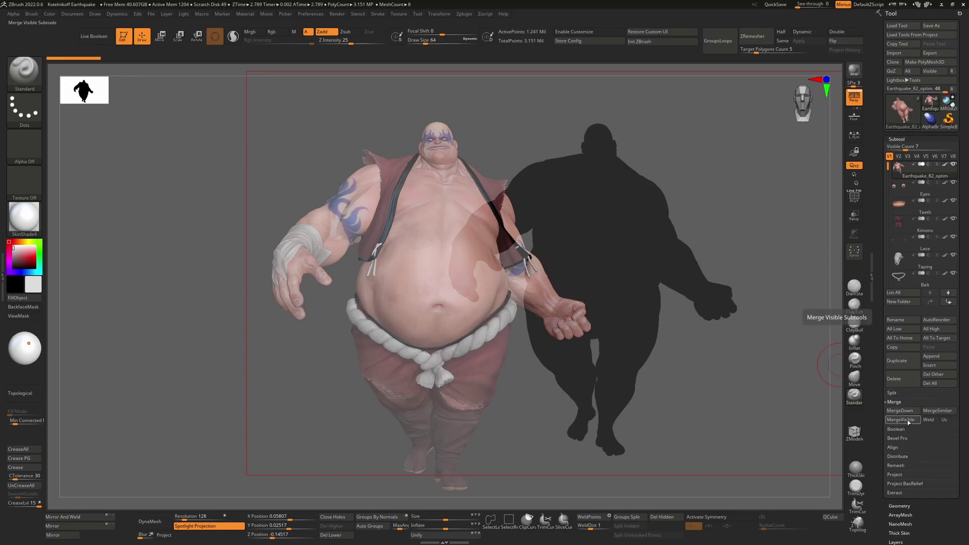
pyautogui.click(908, 421)
pyautogui.moveTo(932, 107)
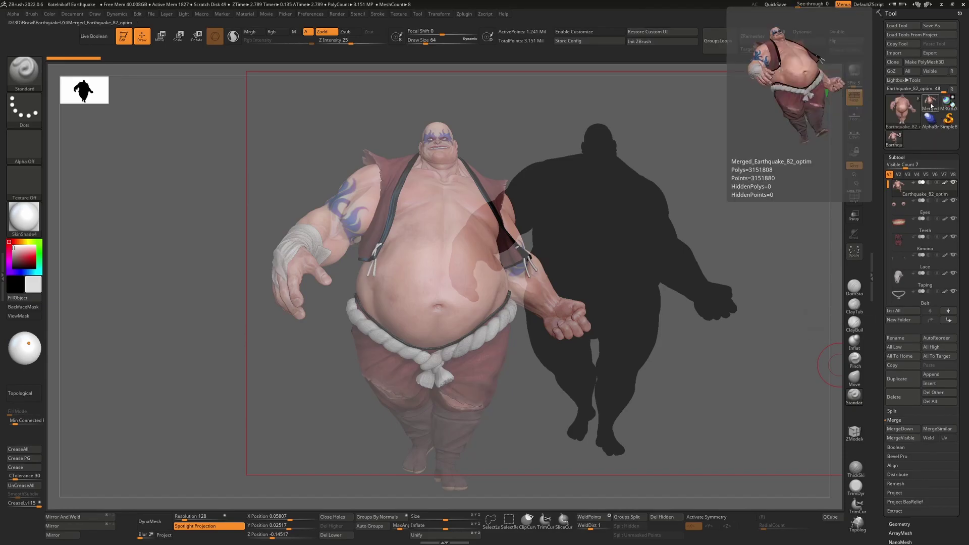
pyautogui.click(932, 107)
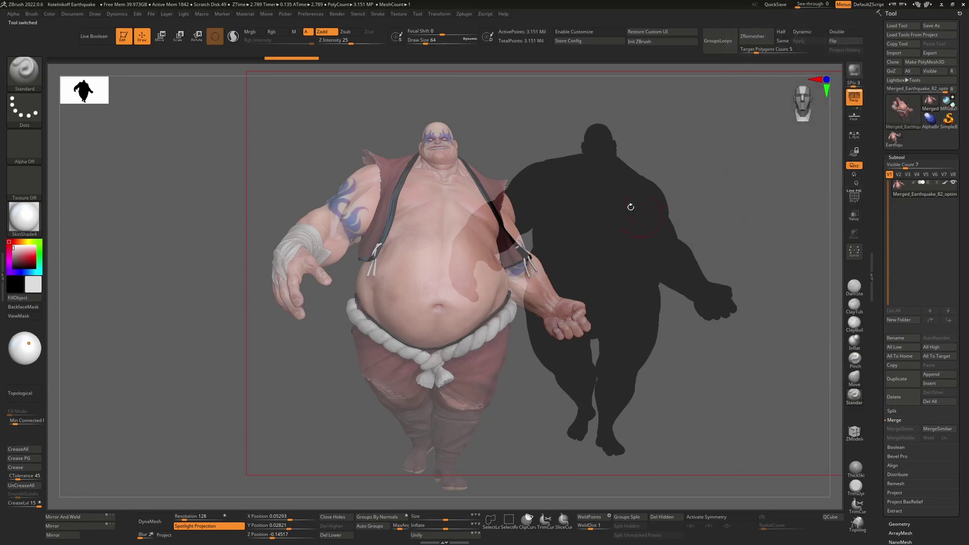
pyautogui.moveTo(607, 204)
pyautogui.mouseDown()
pyautogui.moveTo(617, 213)
pyautogui.moveTo(631, 199)
pyautogui.mouseUp()
# Create a stencil from the merged tool and drag it off to the right of the model.
pyautogui.click(202, 14)
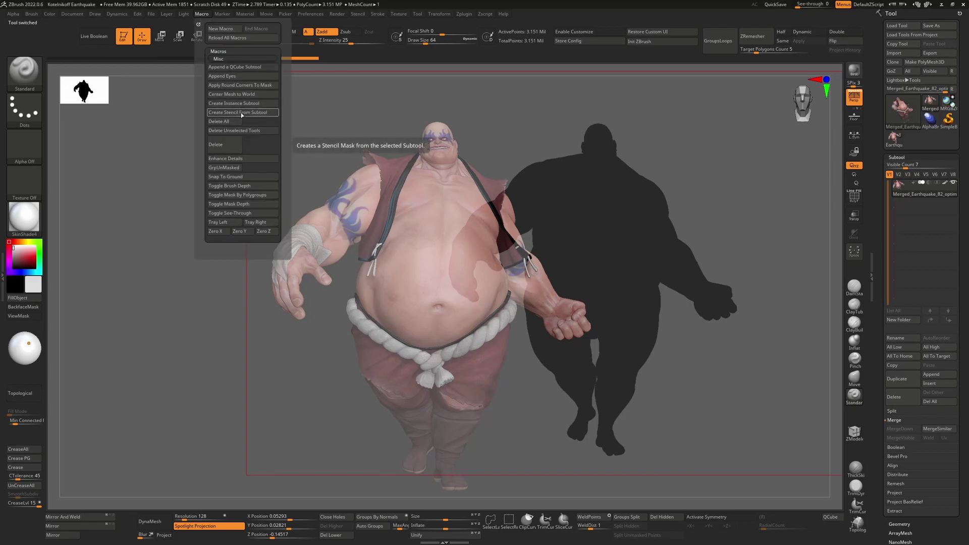
pyautogui.click(243, 113)
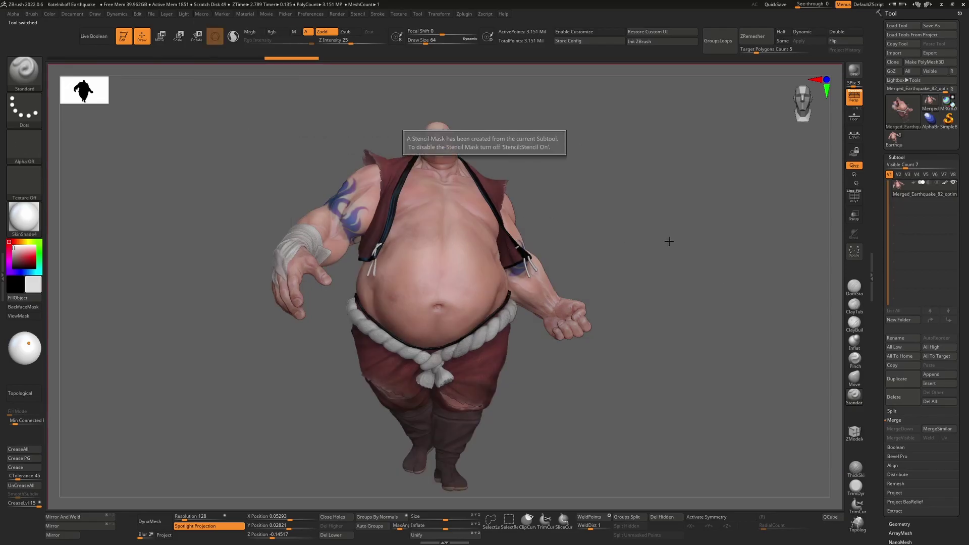
pyautogui.press('space')
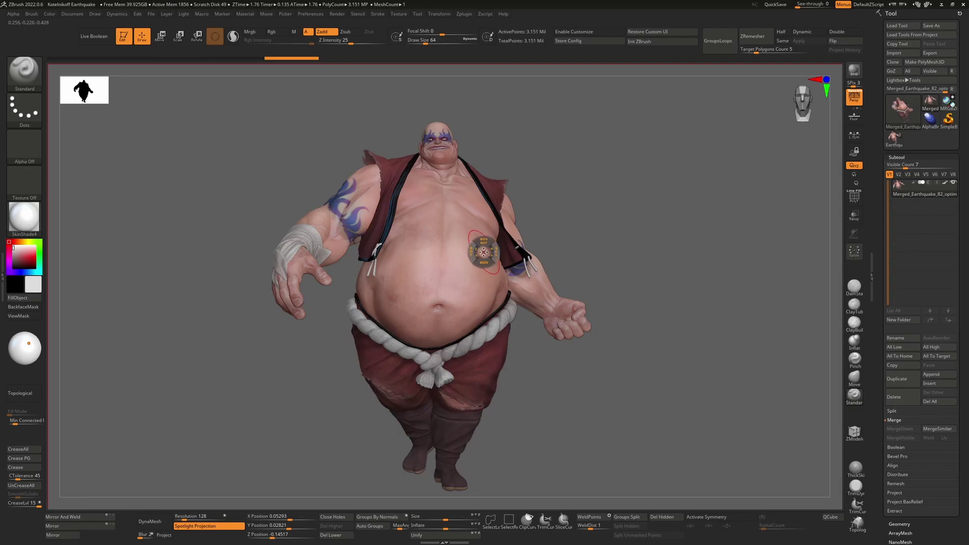
pyautogui.moveTo(483, 262); pyautogui.dragTo(700, 226)
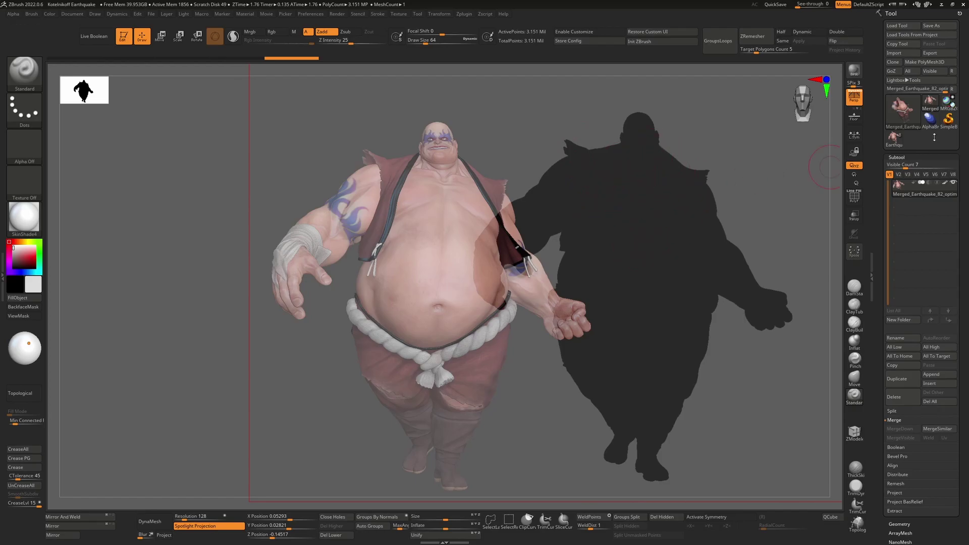
# Append a Plane3D subtool, select it, hide the merged character, and nudge the plane up-left.
pyautogui.scroll(-1, 939, 353)
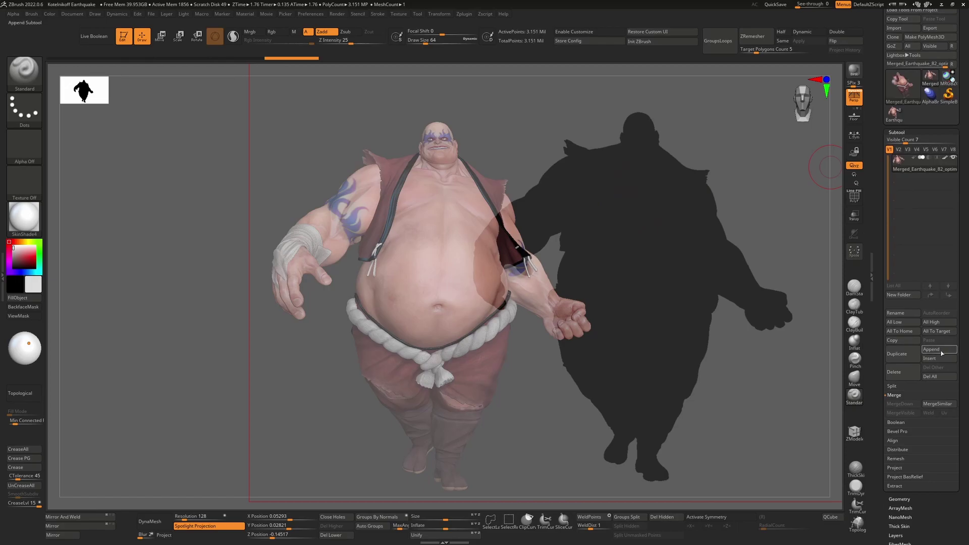
pyautogui.click(941, 351)
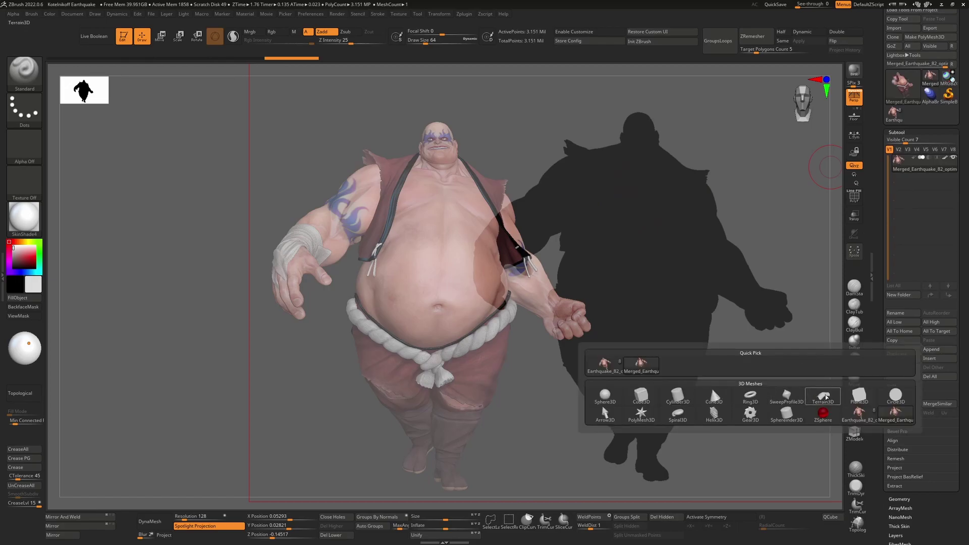
pyautogui.click(867, 393)
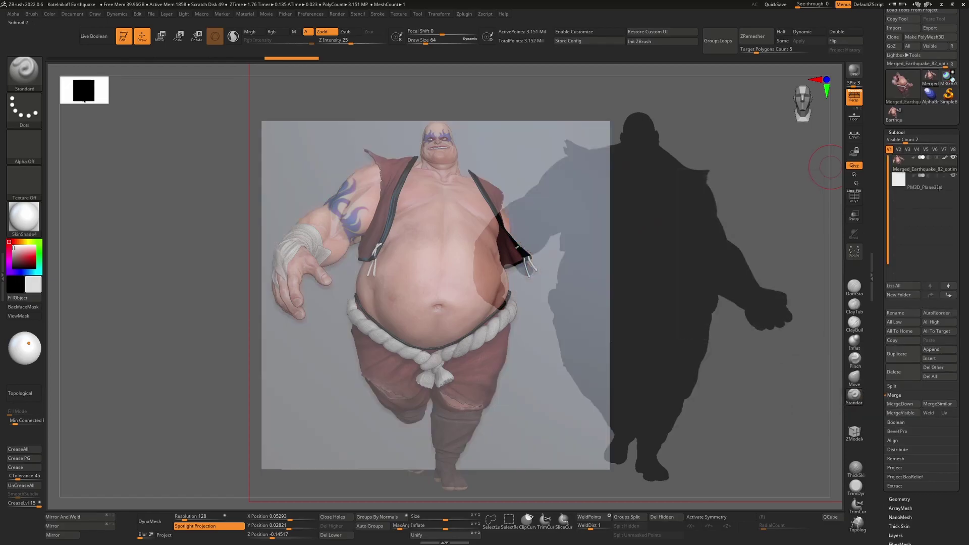
pyautogui.click(933, 187)
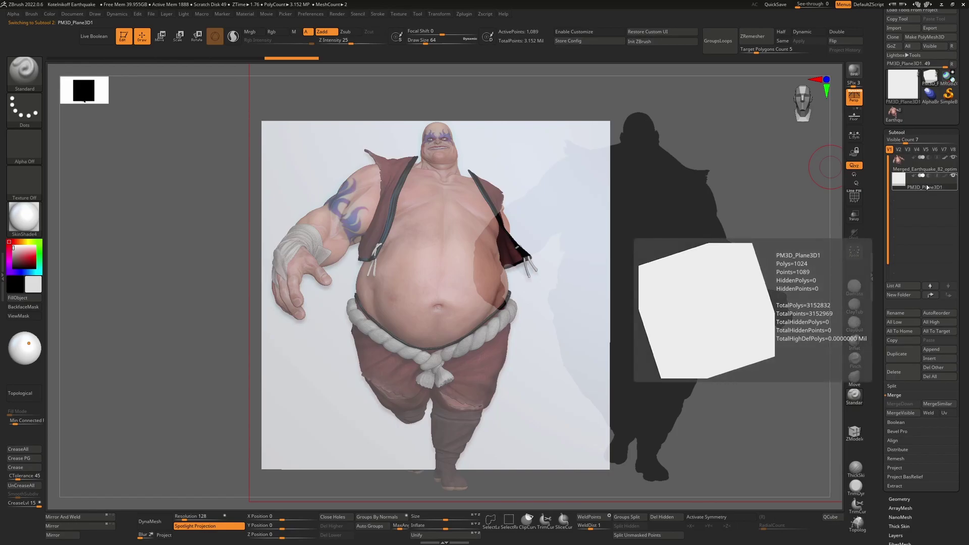
pyautogui.click(947, 159)
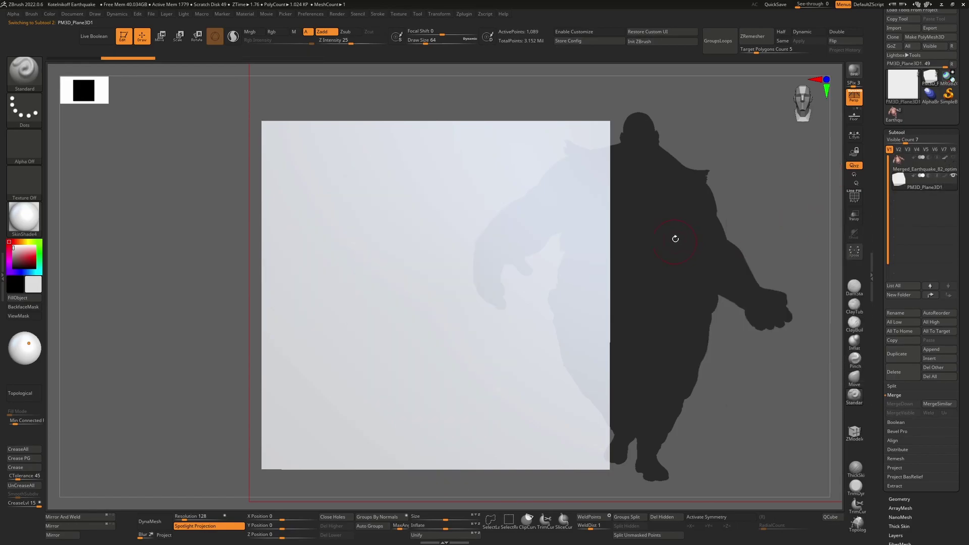
pyautogui.keyDown('alt'); pyautogui.moveTo(671, 224); pyautogui.dragTo(648, 222); pyautogui.keyUp('alt')
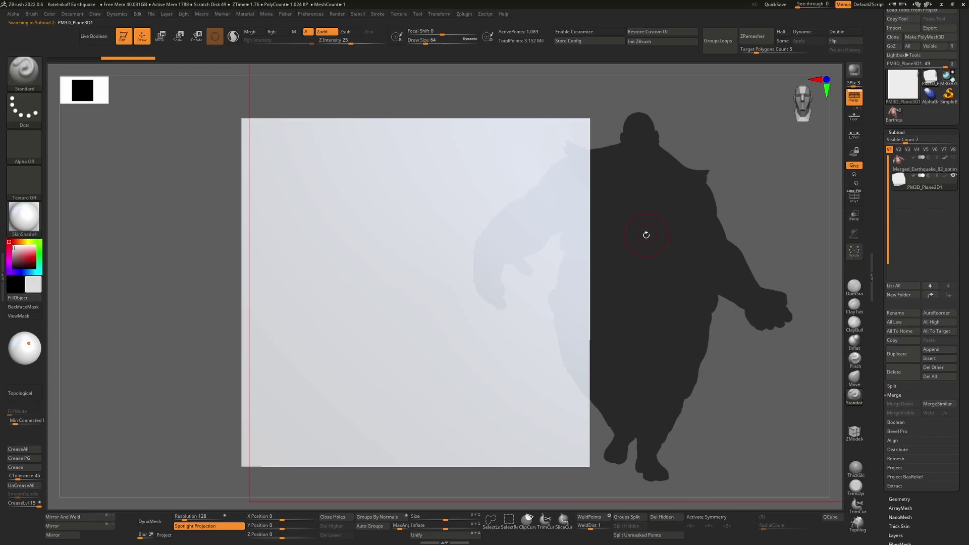
# Subdivide the plane to SDiv 7, about 4.19 million polygons, with the wireframe shown temporarily.
pyautogui.hotkey('shift', 'f')
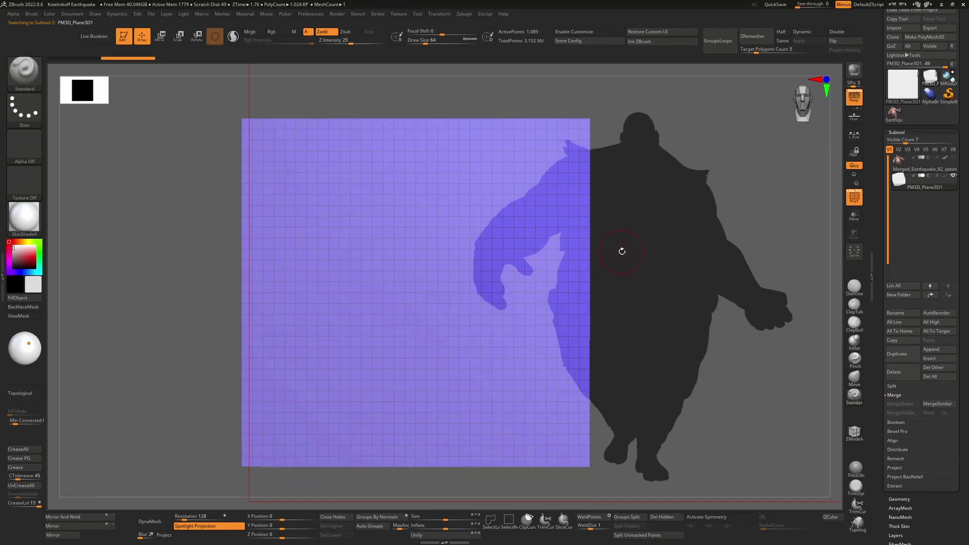
pyautogui.hotkey('ctrl', 'd')
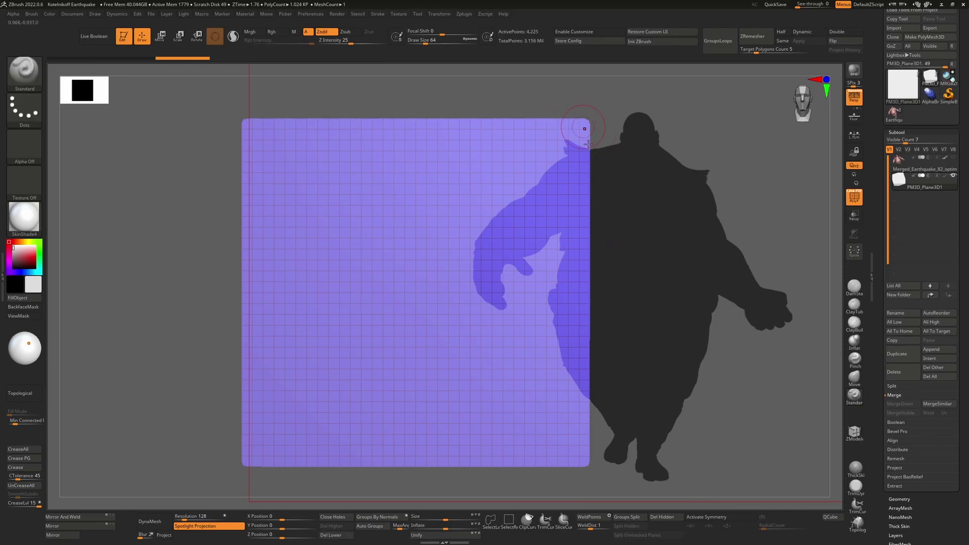
pyautogui.click(903, 500)
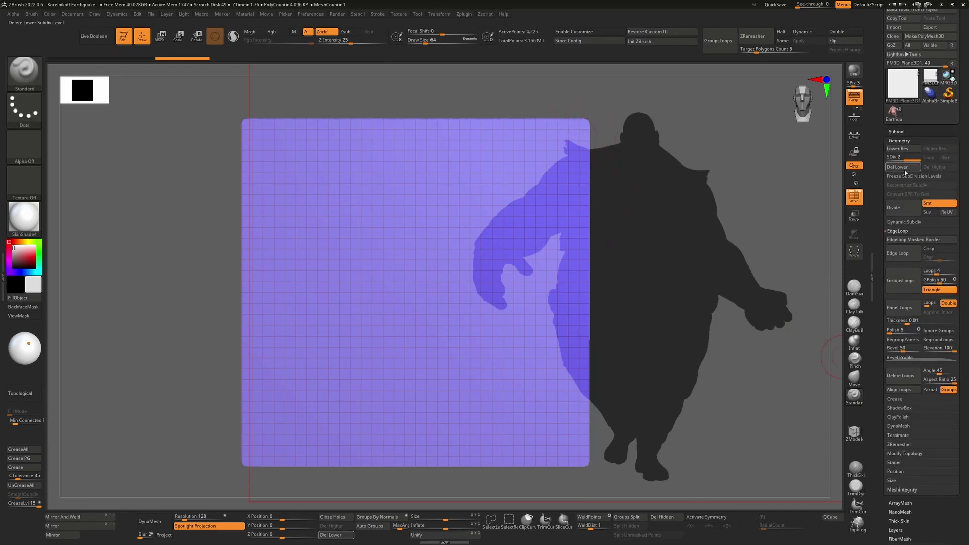
pyautogui.click(904, 208)
pyautogui.click(904, 208)
pyautogui.click(904, 208)
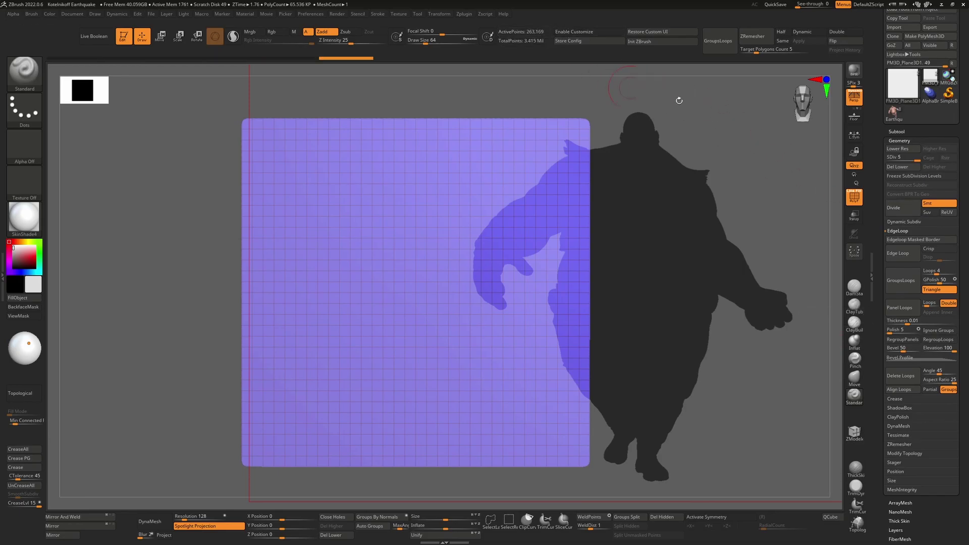
pyautogui.click(904, 208)
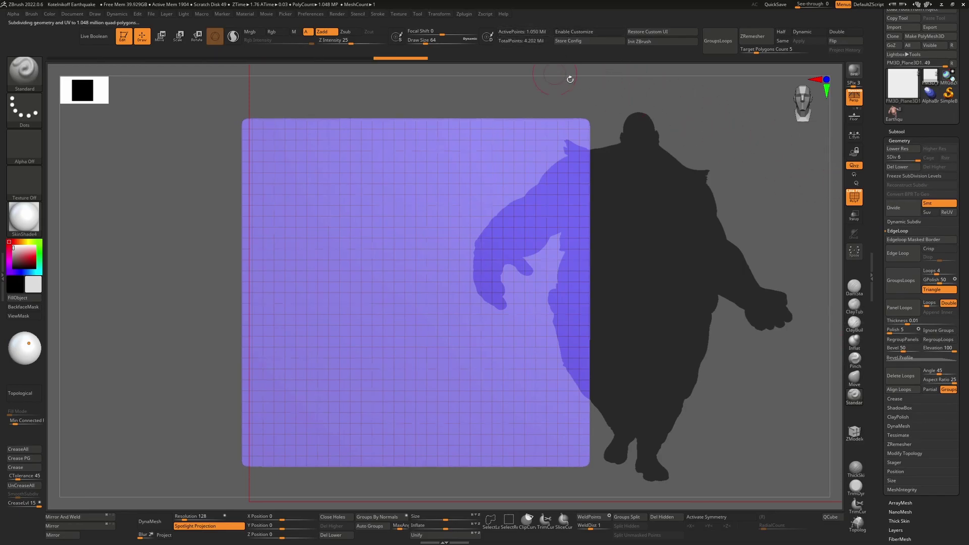
pyautogui.click(887, 208)
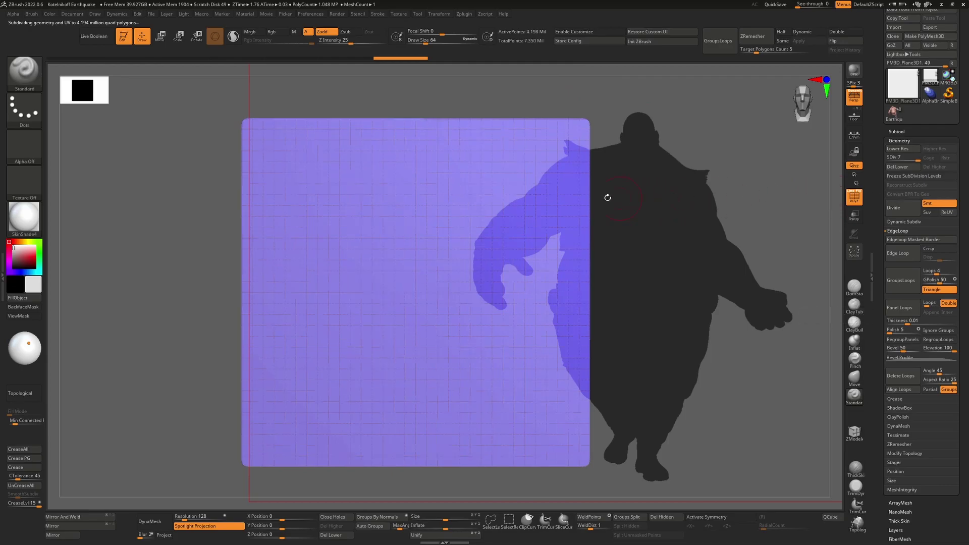
pyautogui.press('shift')
pyautogui.hotkey('shift', 'f')
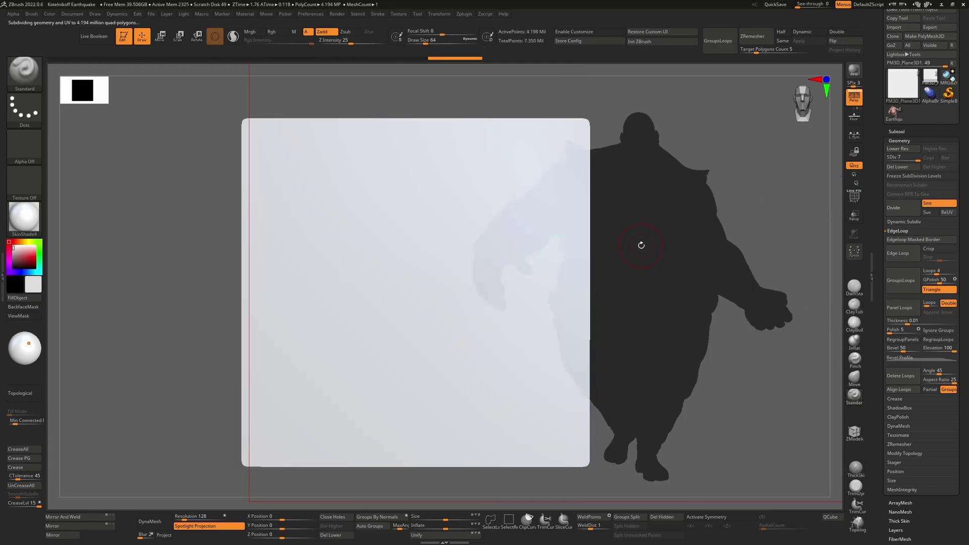
# Move the silhouette stencil to the plane's centre and start shrinking it to fit.
pyautogui.press('space')
pyautogui.moveTo(639, 245)
pyautogui.mouseDown()
pyautogui.moveTo(431, 262)
pyautogui.moveTo(454, 241)
pyautogui.moveTo(440, 278)
pyautogui.mouseUp()
pyautogui.press('space')
# Finish sizing the silhouette, then draw a test mask stroke and clear it.
pyautogui.click(454, 243)
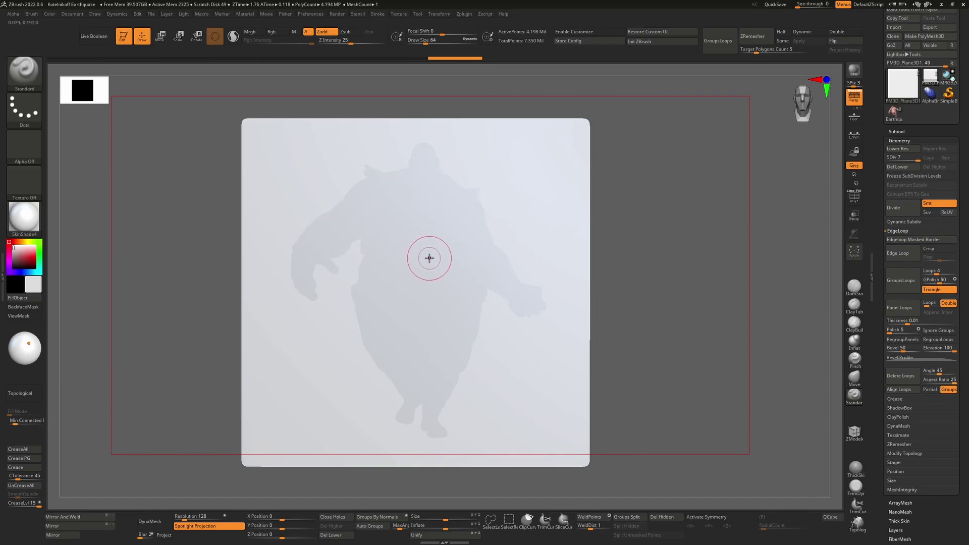
pyautogui.press('ctrl')
pyautogui.moveTo(451, 219)
pyautogui.keyDown('ctrl'); pyautogui.mouseDown()
pyautogui.moveTo(522, 177)
pyautogui.moveTo(421, 241)
pyautogui.mouseUp(); pyautogui.keyUp('ctrl')
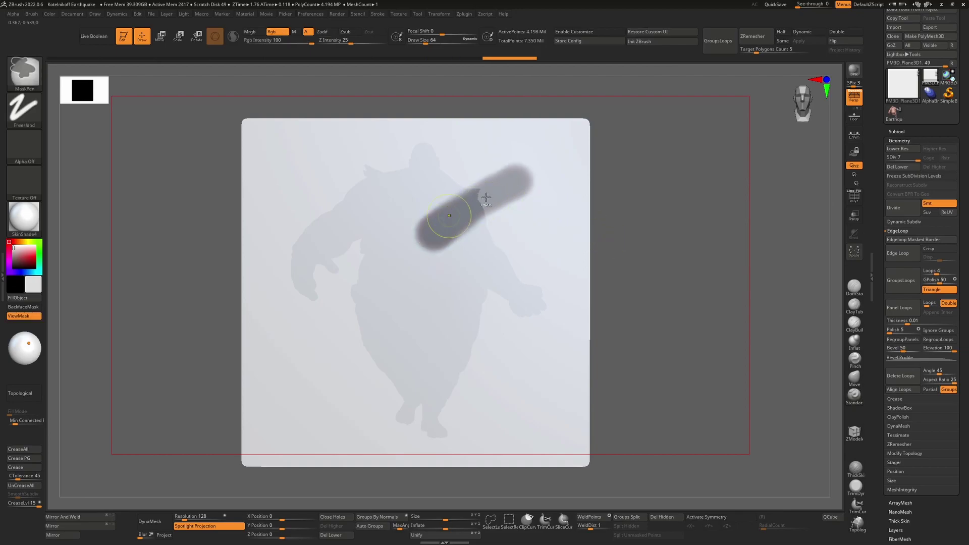
pyautogui.keyDown('ctrl'); pyautogui.moveTo(665, 199); pyautogui.dragTo(673, 207); pyautogui.keyUp('ctrl')
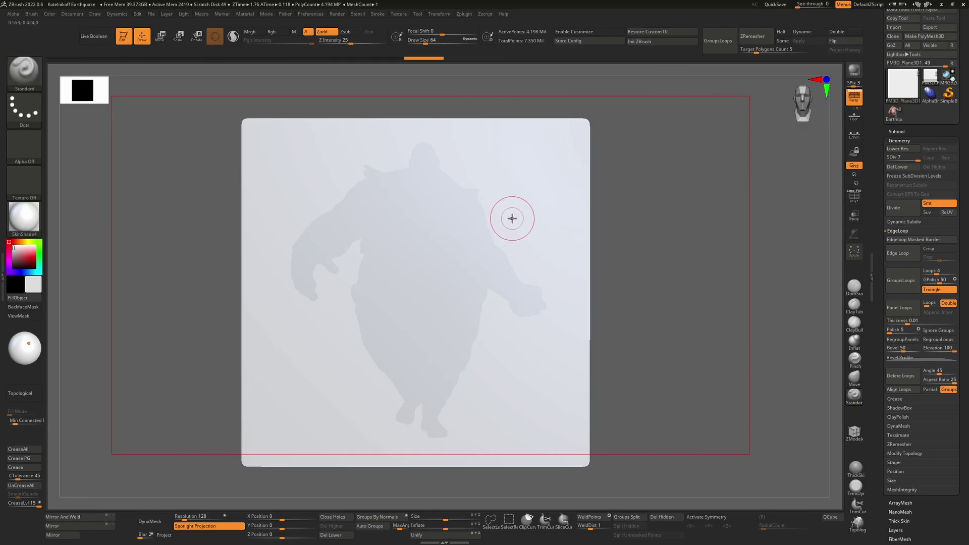
# Select the Paint brush from the brush picker filtered by P.
pyautogui.press('b')
pyautogui.press('p')
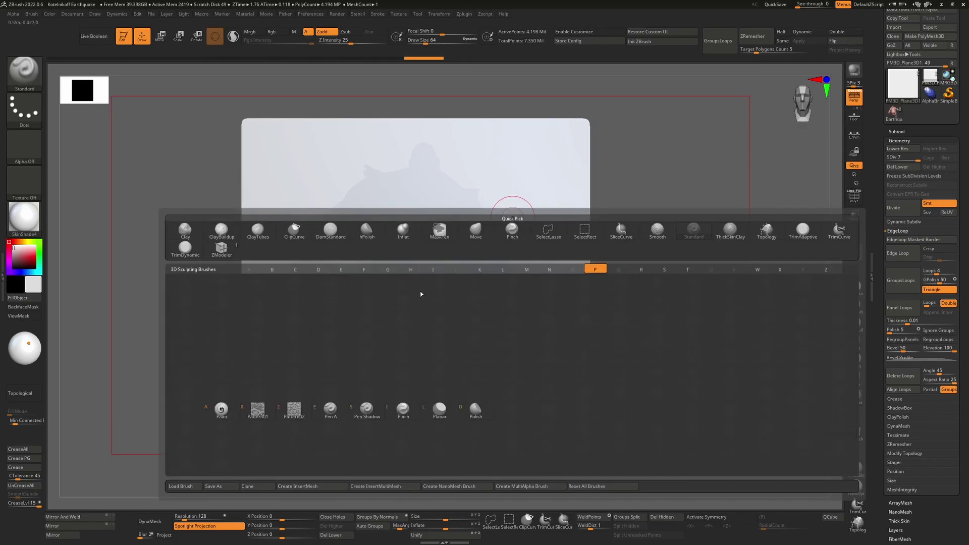
pyautogui.click(222, 409)
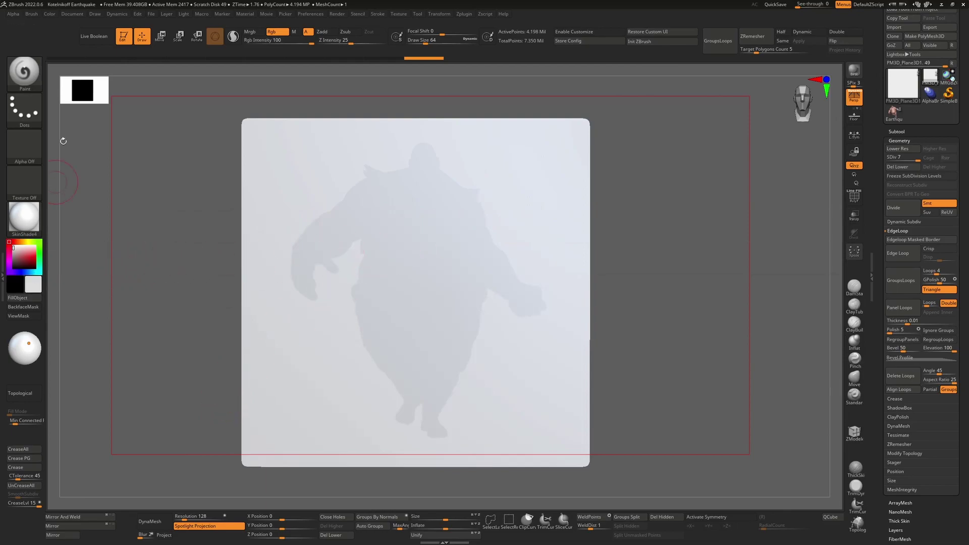
# Fill the plane with light grey, then paint the silhouette black over the stencil.
pyautogui.click(53, 14)
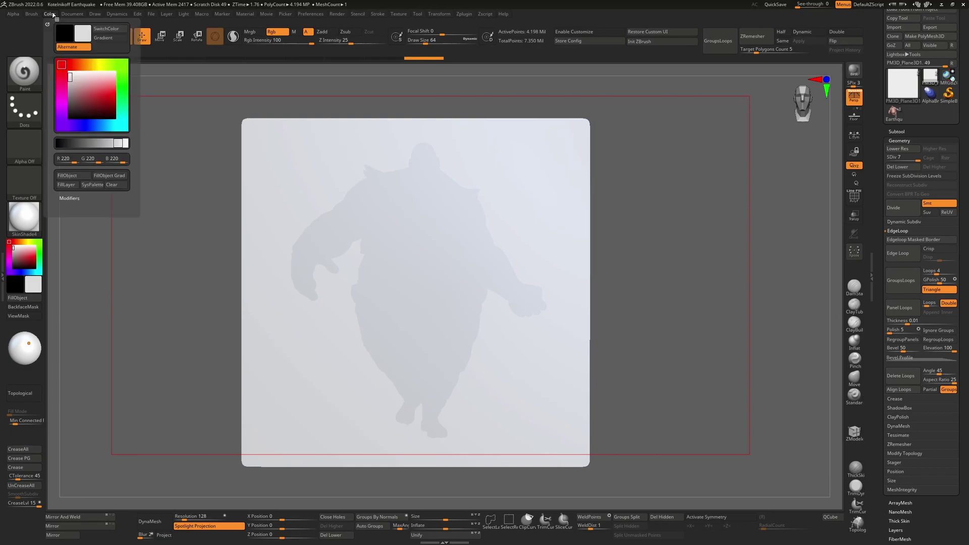
pyautogui.click(76, 175)
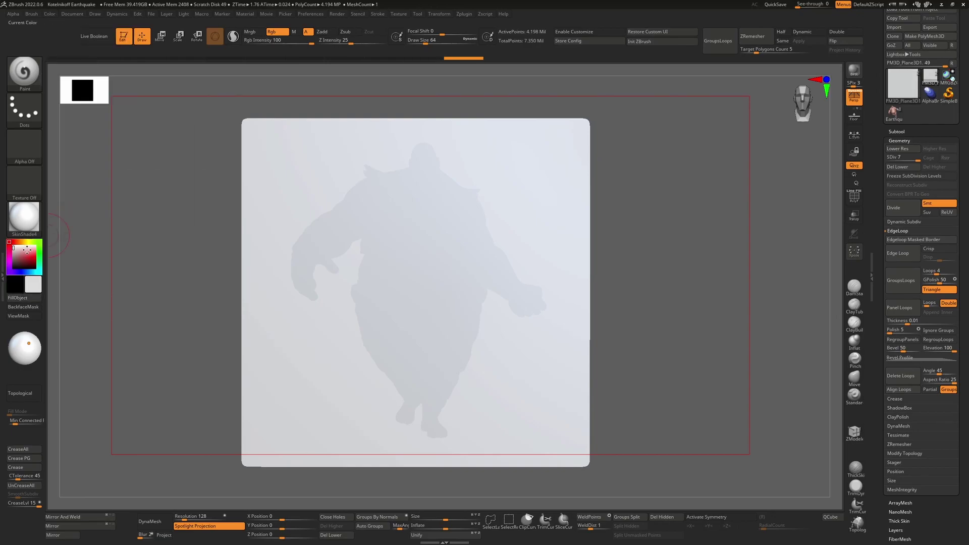
pyautogui.moveTo(23, 257); pyautogui.dragTo(14, 272)
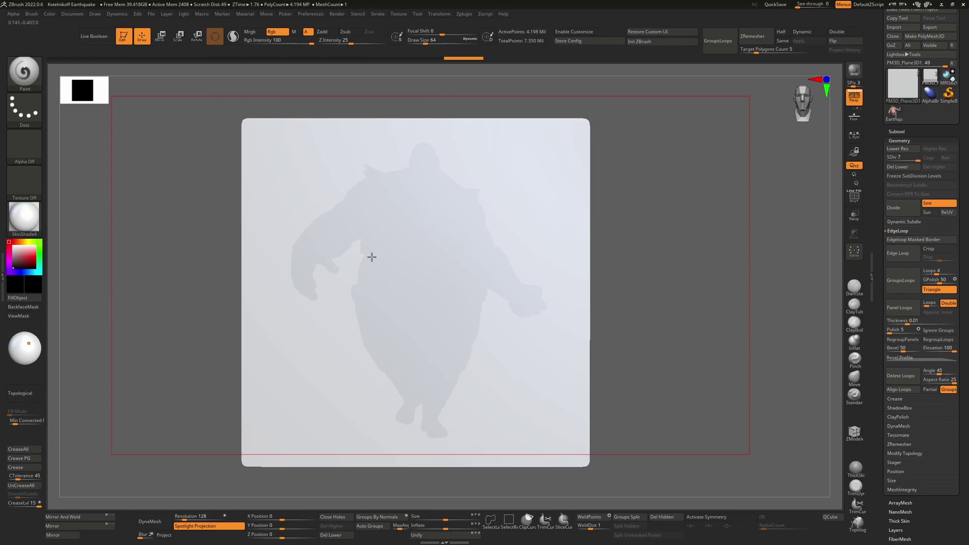
pyautogui.moveTo(427, 214)
pyautogui.mouseDown()
pyautogui.moveTo(398, 240)
pyautogui.moveTo(346, 257)
pyautogui.moveTo(453, 162)
pyautogui.moveTo(374, 170)
pyautogui.moveTo(251, 320)
pyautogui.moveTo(517, 190)
pyautogui.moveTo(322, 363)
pyautogui.moveTo(548, 293)
pyautogui.moveTo(401, 454)
pyautogui.moveTo(492, 402)
pyautogui.mouseUp()
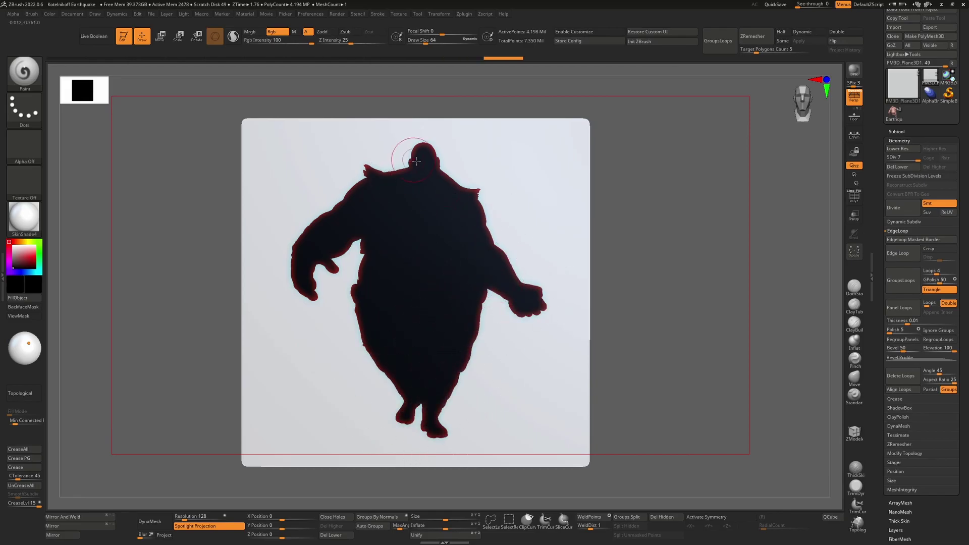
# Set the material's Wax Modifiers Strength to 0 to remove the red edge glow.
pyautogui.click(243, 14)
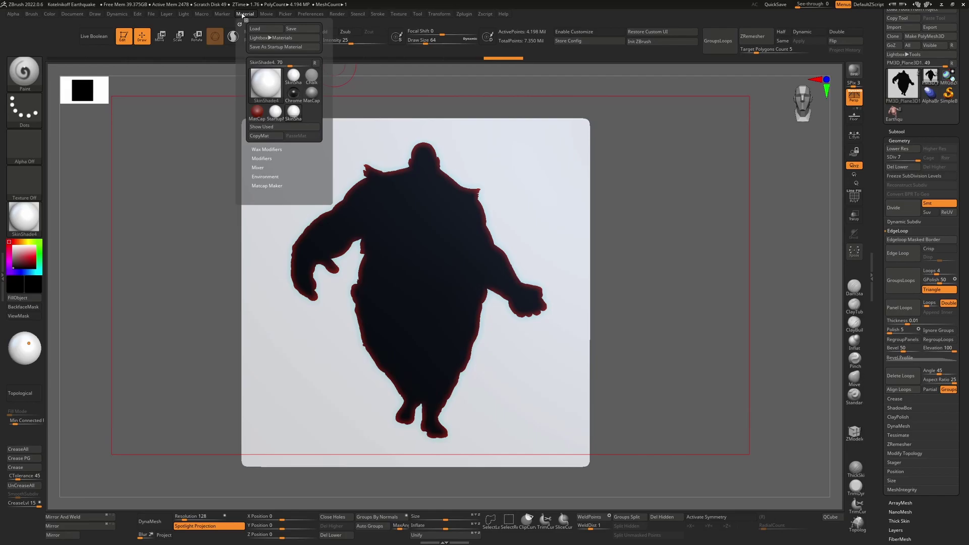
pyautogui.click(264, 149)
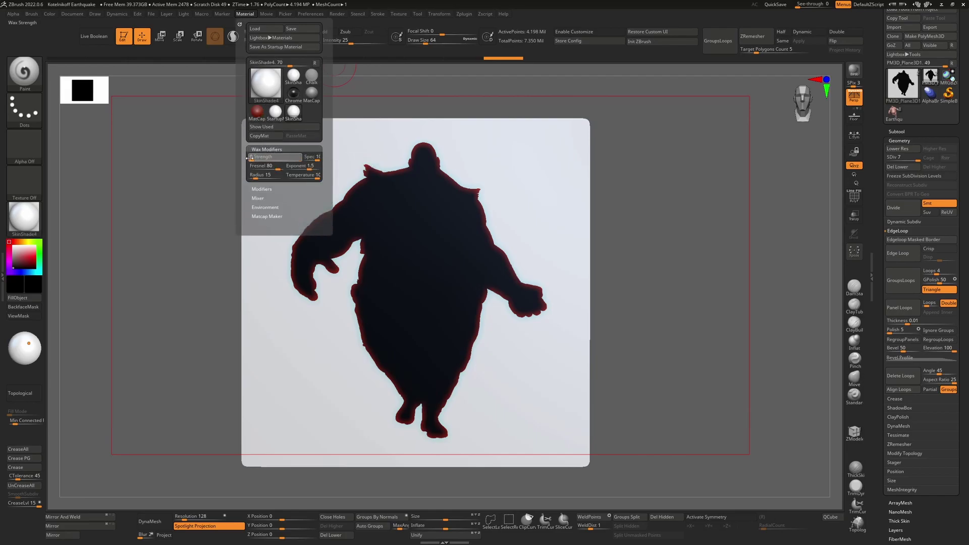
pyautogui.moveTo(249, 158); pyautogui.dragTo(249, 158)
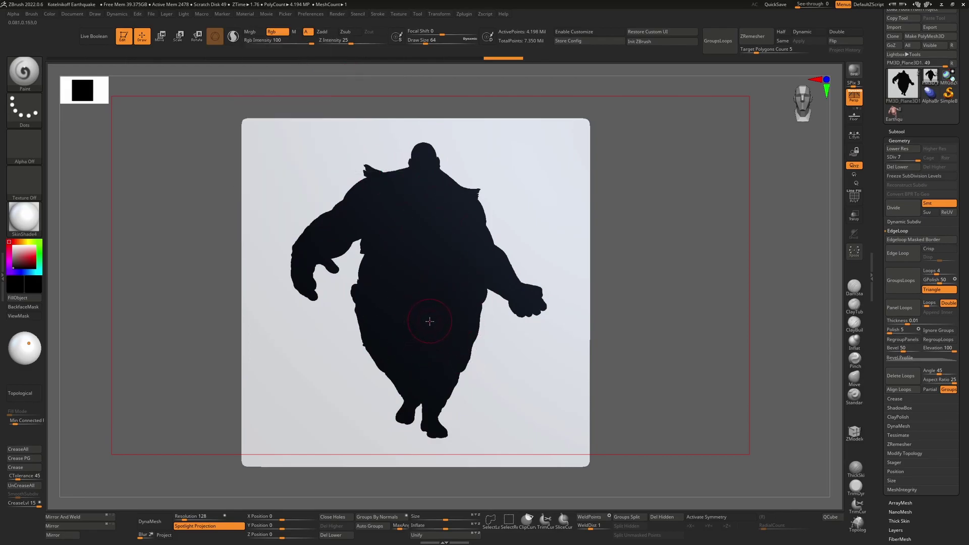
# Turn the stencil off and tilt the plane to inspect the painted silhouette.
pyautogui.click(364, 14)
pyautogui.click(377, 29)
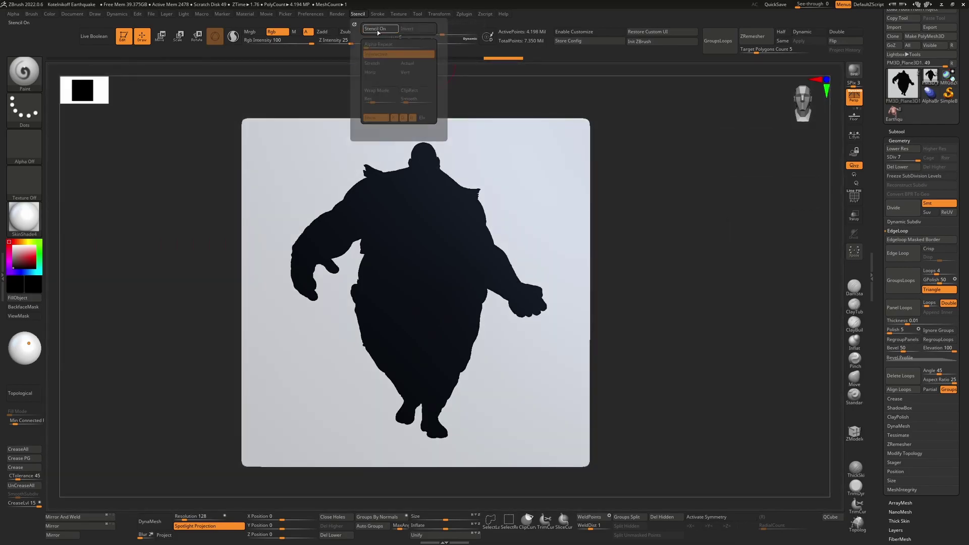
pyautogui.moveTo(685, 246); pyautogui.dragTo(702, 247)
pyautogui.press('shift')
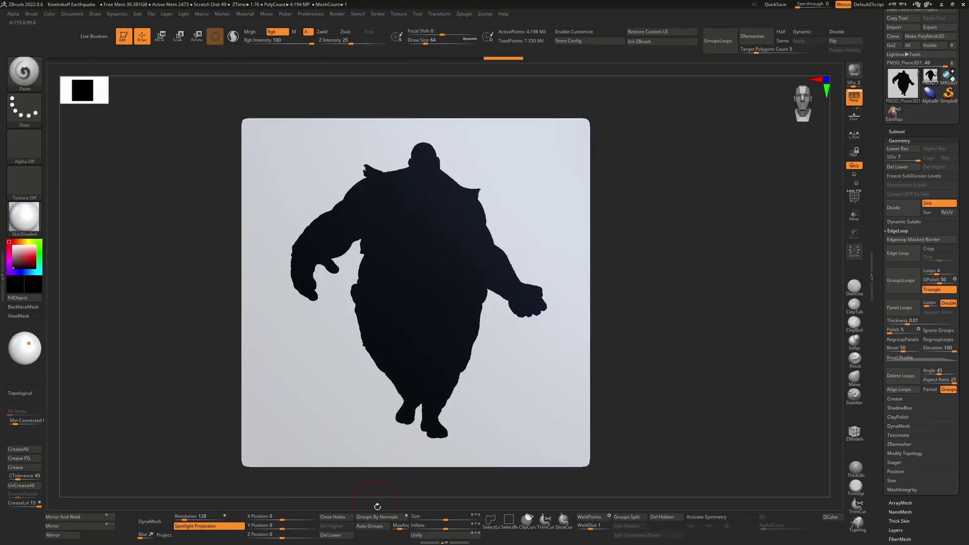
pyautogui.press('shift')
pyautogui.hotkey('shift', 'f')
pyautogui.hotkey('shift', 'f')
# Mask the plane by colour intensity from the Masking palette.
pyautogui.moveTo(935, 505); pyautogui.dragTo(932, 479)
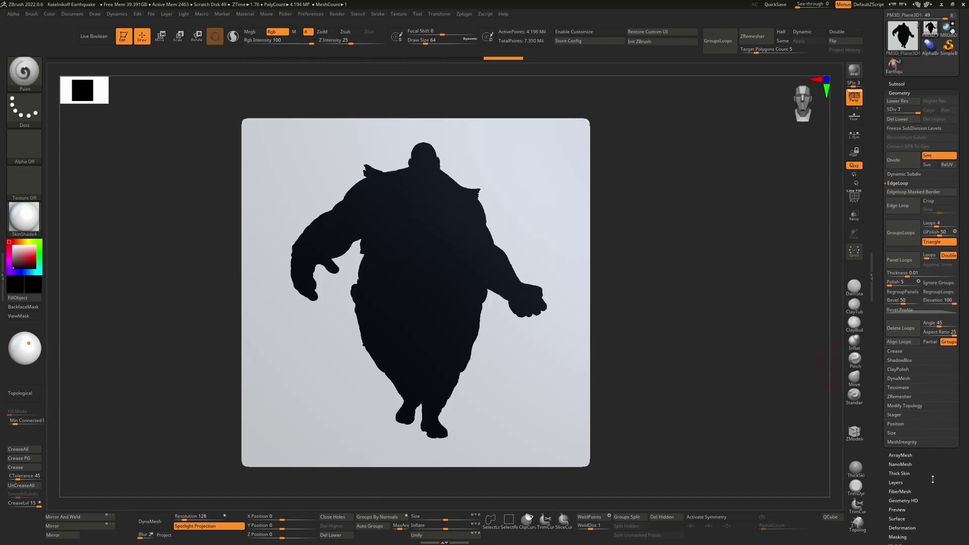
pyautogui.moveTo(904, 519); pyautogui.dragTo(921, 493)
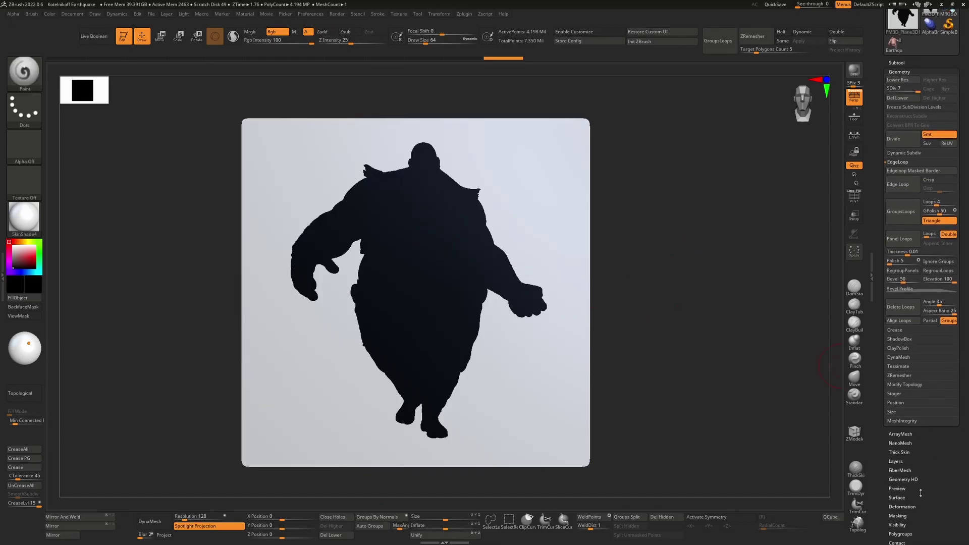
pyautogui.click(906, 516)
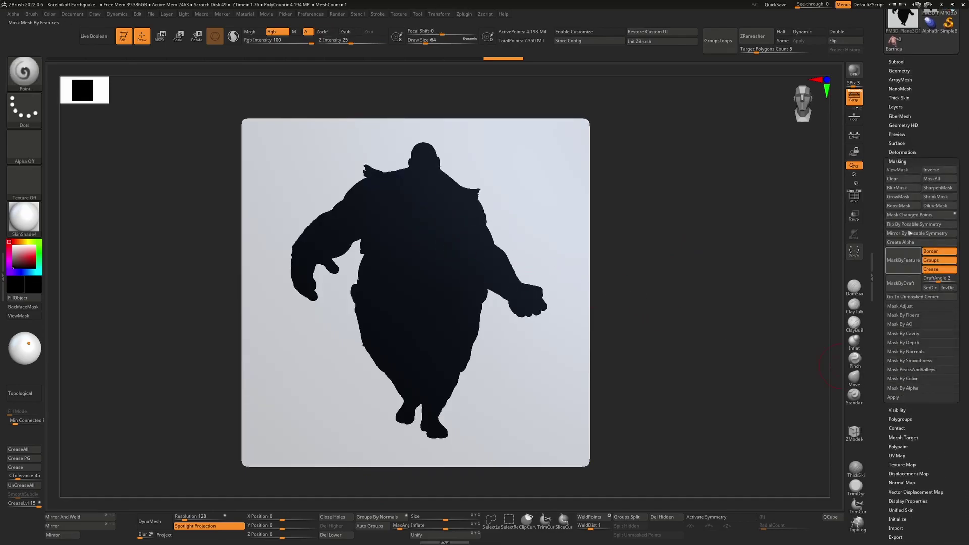
pyautogui.click(914, 380)
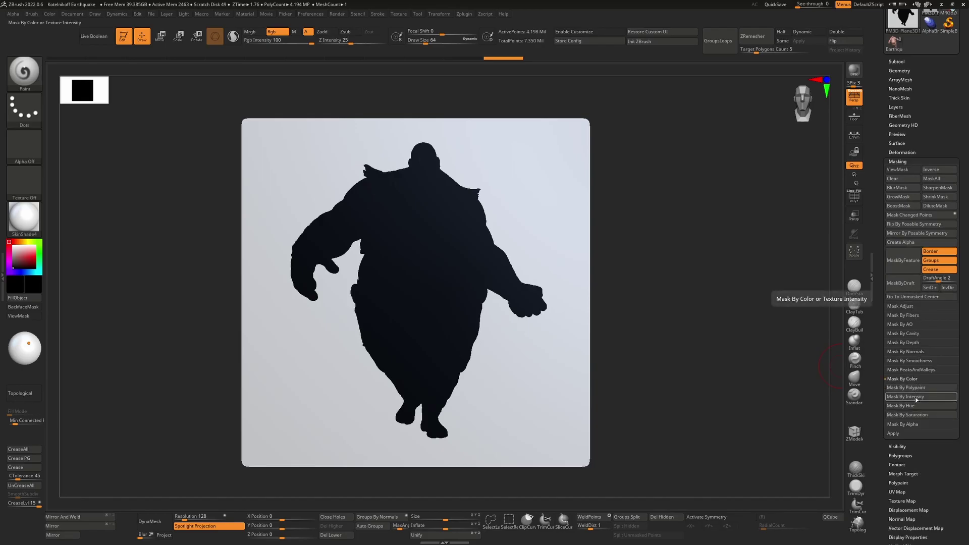
# Show the mask and wireframe, clear the mask from the silhouette, and hide the surrounding plane.
pyautogui.hotkey('ctrl', 'h')
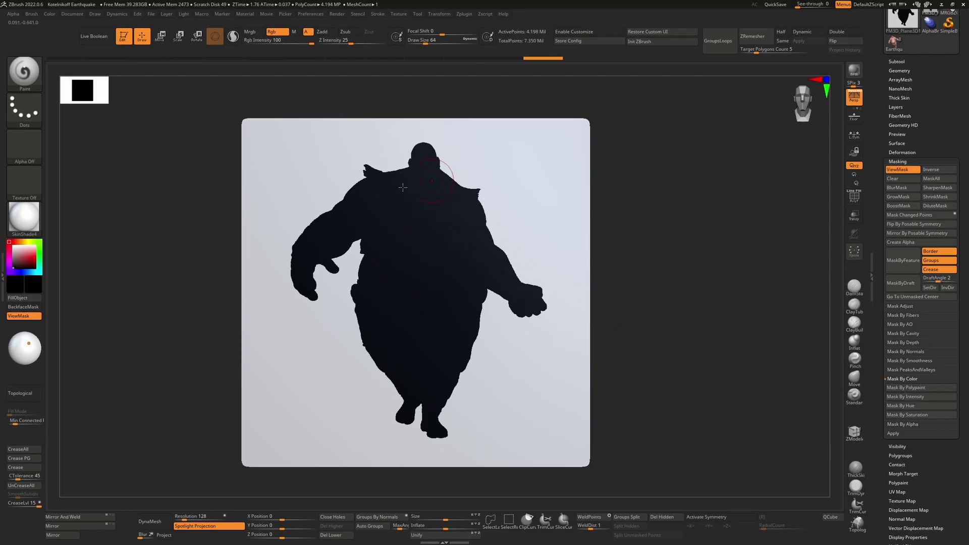
pyautogui.press('shift')
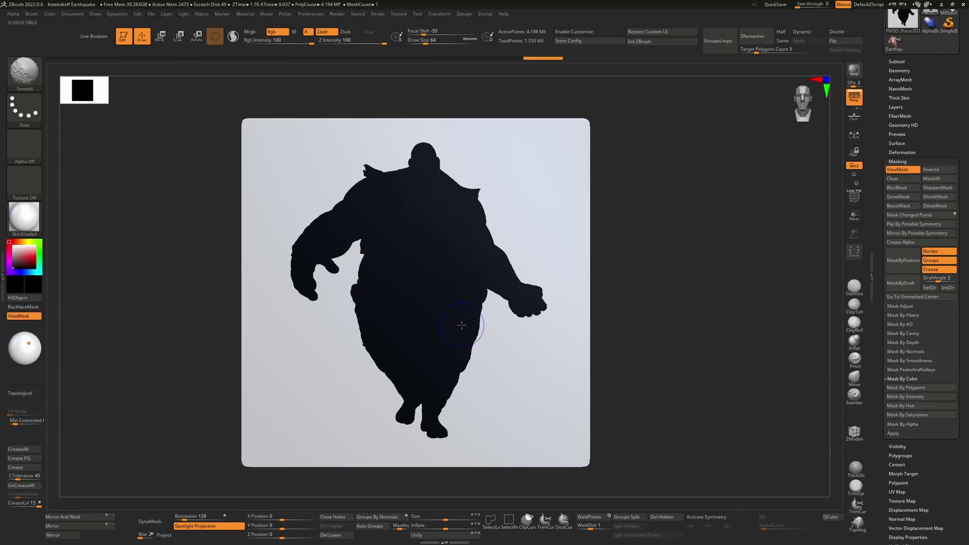
pyautogui.hotkey('shift', 'f')
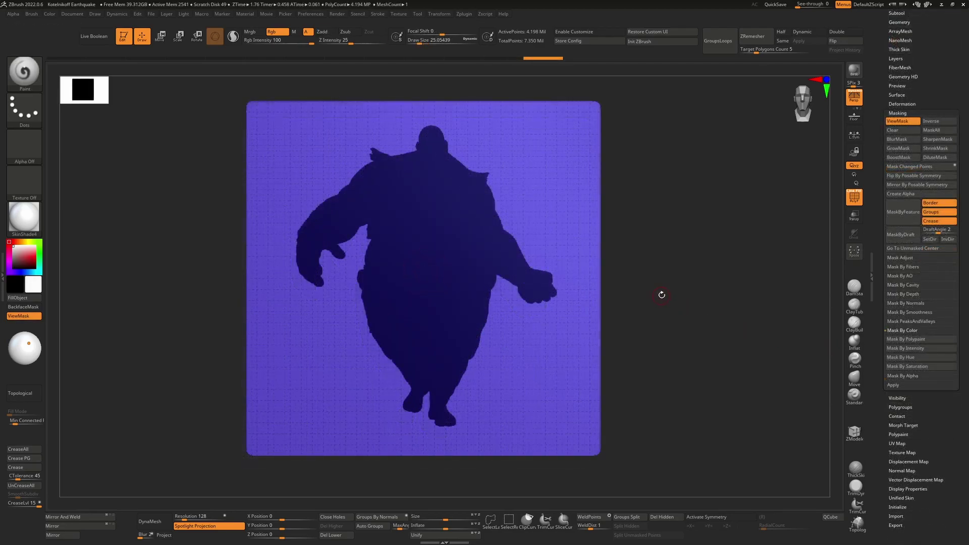
pyautogui.press('ctrl')
pyautogui.keyDown('ctrl'); pyautogui.moveTo(662, 294); pyautogui.dragTo(660, 294); pyautogui.keyUp('ctrl')
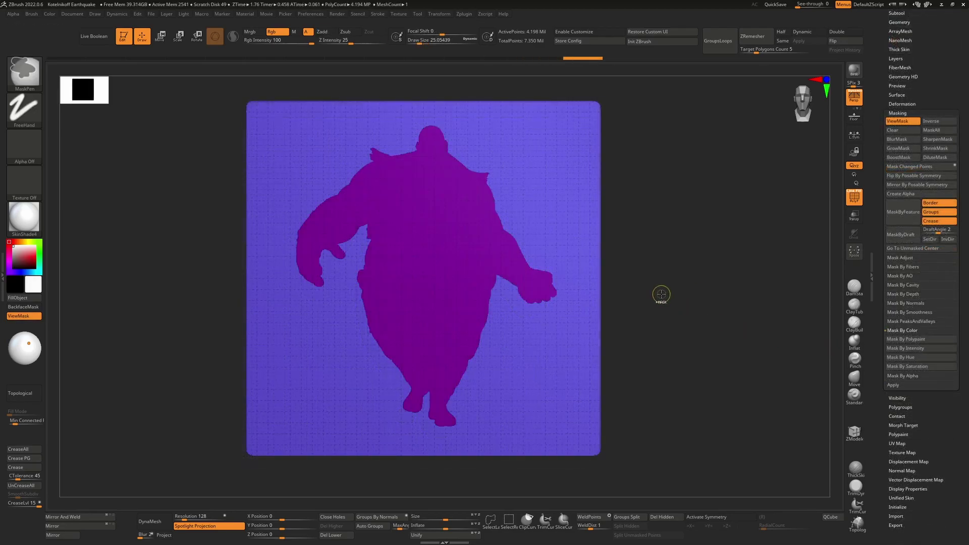
pyautogui.hotkey('ctrl', 'shift')
# Isolate the silhouette and delete the plane's lower subdivision levels with Del Lower.
pyautogui.keyDown('ctrl'); pyautogui.keyDown('shift'); pyautogui.click(447, 232); pyautogui.keyUp('shift'); pyautogui.keyUp('ctrl')
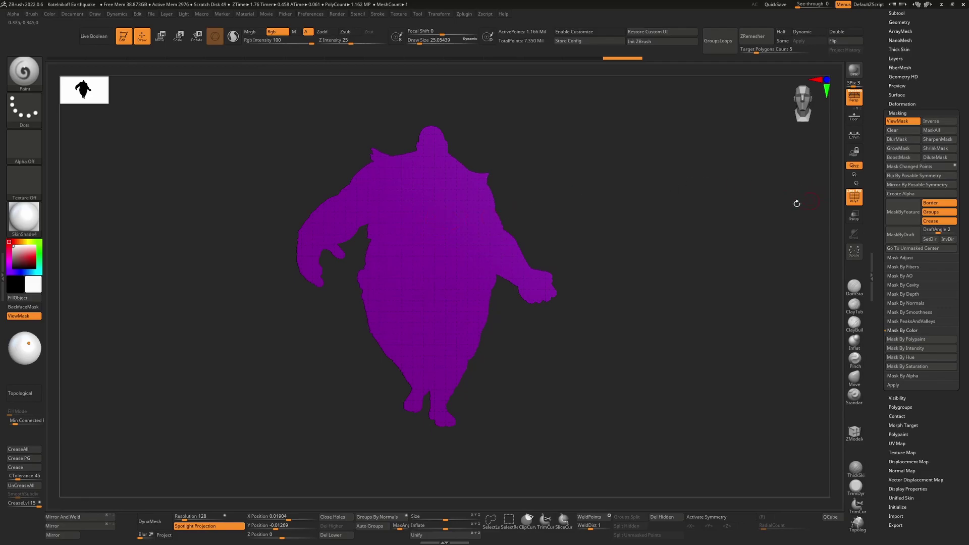
pyautogui.scroll(5, 907, 157)
pyautogui.click(907, 166)
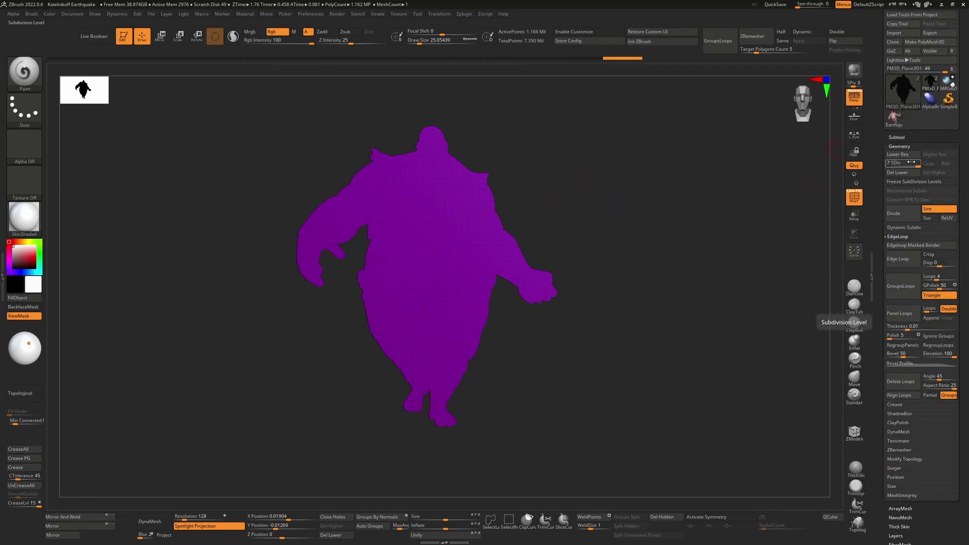
pyautogui.click(904, 173)
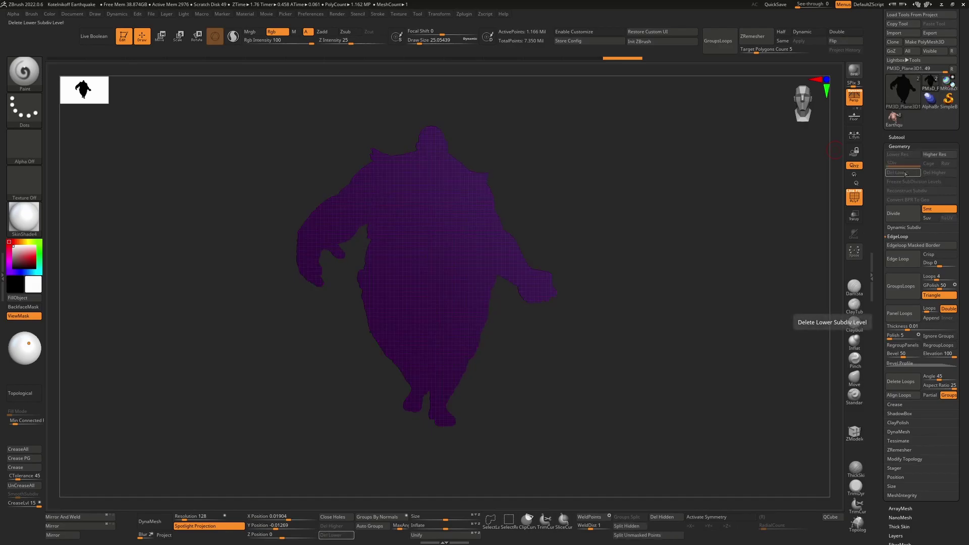
# Permanently delete the hidden plane with Del Hidden, then zoom in with PolyF off.
pyautogui.click(909, 236)
pyautogui.click(909, 300)
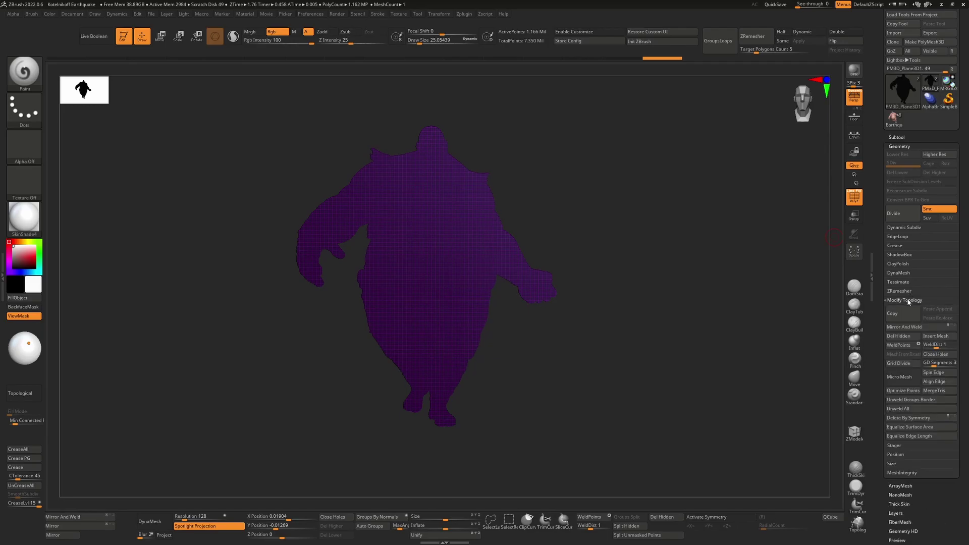
pyautogui.click(911, 337)
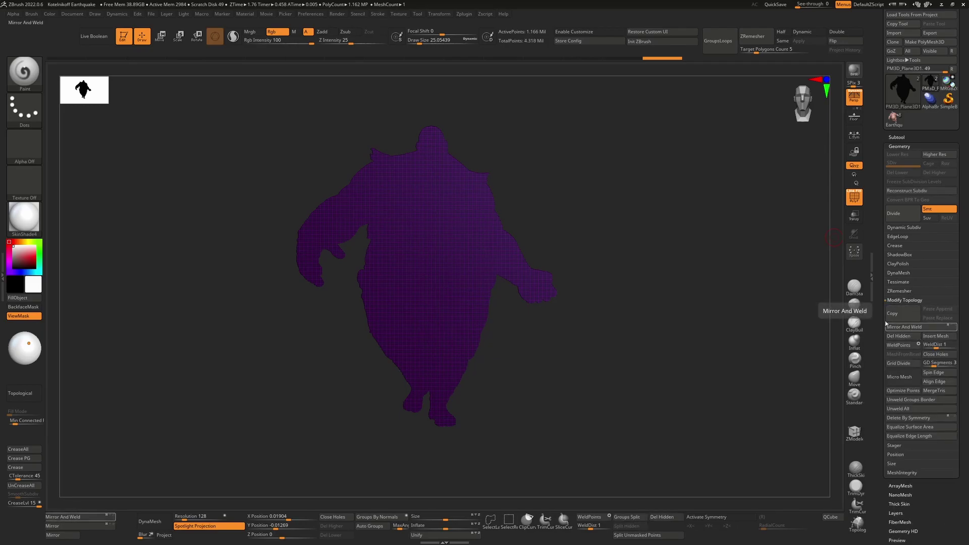
pyautogui.hotkey('shift', 'f')
pyautogui.keyDown('ctrl'); pyautogui.moveTo(577, 227); pyautogui.dragTo(613, 242, button='right'); pyautogui.keyUp('ctrl')
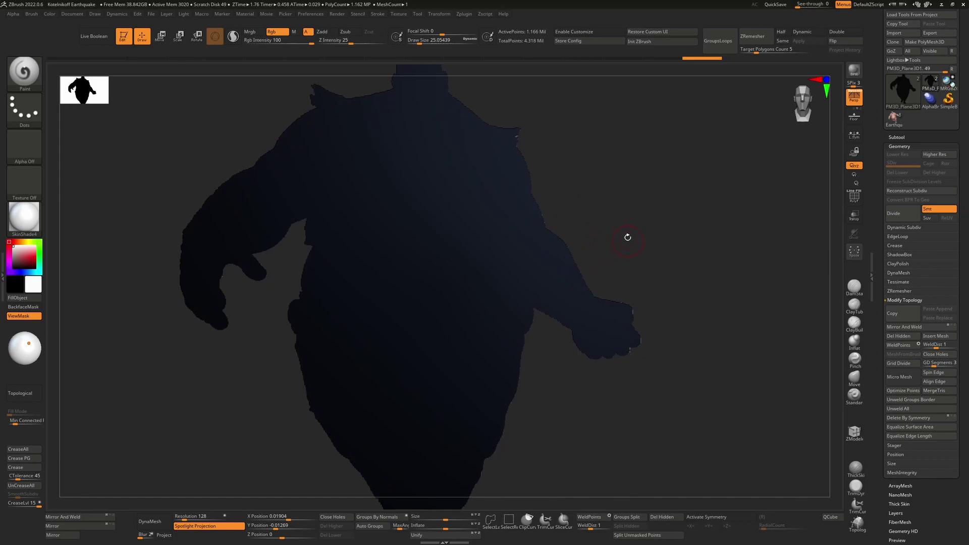
# Turn off the silhouette subtool's polypaint so it shows white, and frame the whole figure.
pyautogui.click(901, 137)
pyautogui.click(945, 182)
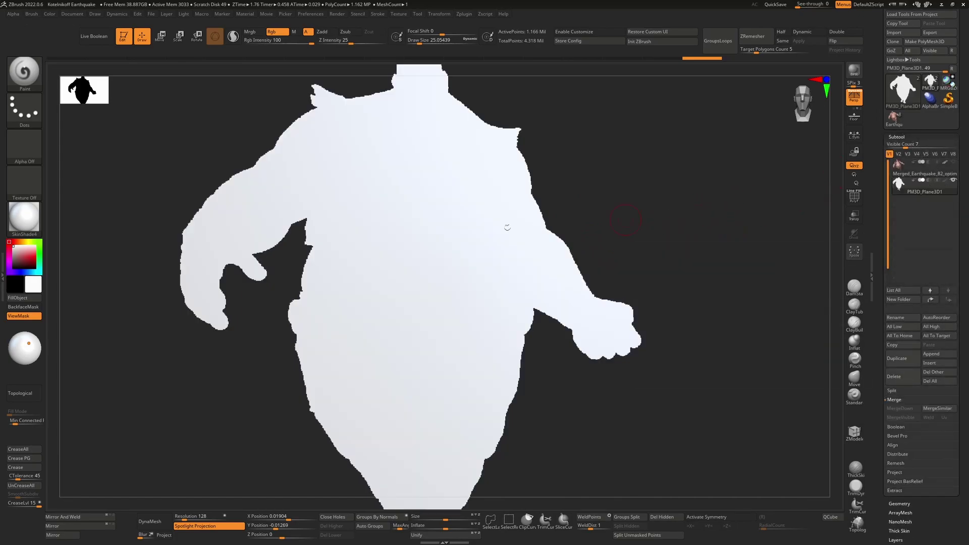
pyautogui.moveTo(16, 260); pyautogui.dragTo(11, 243)
pyautogui.moveTo(512, 196)
pyautogui.keyDown('alt'); pyautogui.mouseDown(button='right')
pyautogui.moveTo(508, 226)
pyautogui.moveTo(521, 230)
pyautogui.mouseUp(button='right'); pyautogui.keyUp('alt')
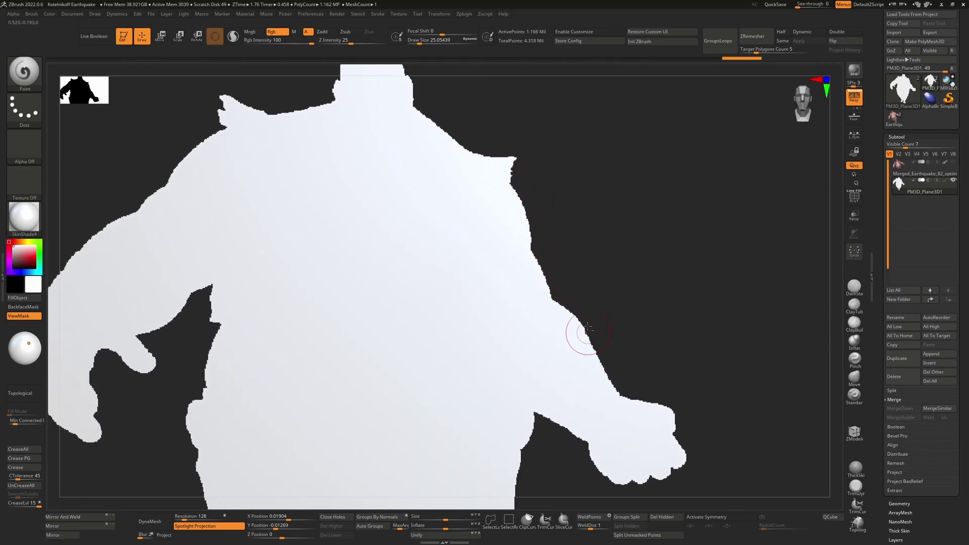
pyautogui.keyDown('alt'); pyautogui.moveTo(580, 332); pyautogui.dragTo(577, 258, button='right'); pyautogui.keyUp('alt')
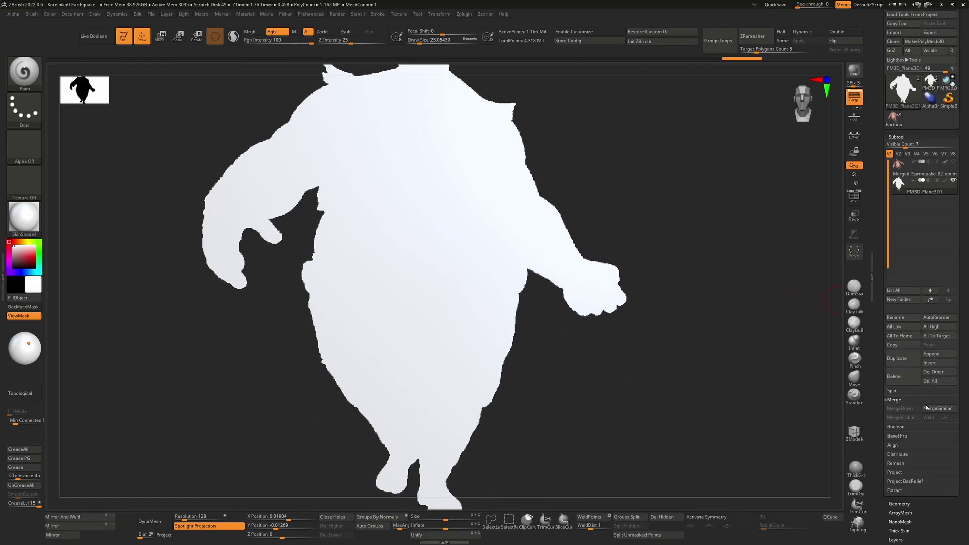
# Insert edge loops around the silhouette's polygroups with GroupsLoops.
pyautogui.click(912, 503)
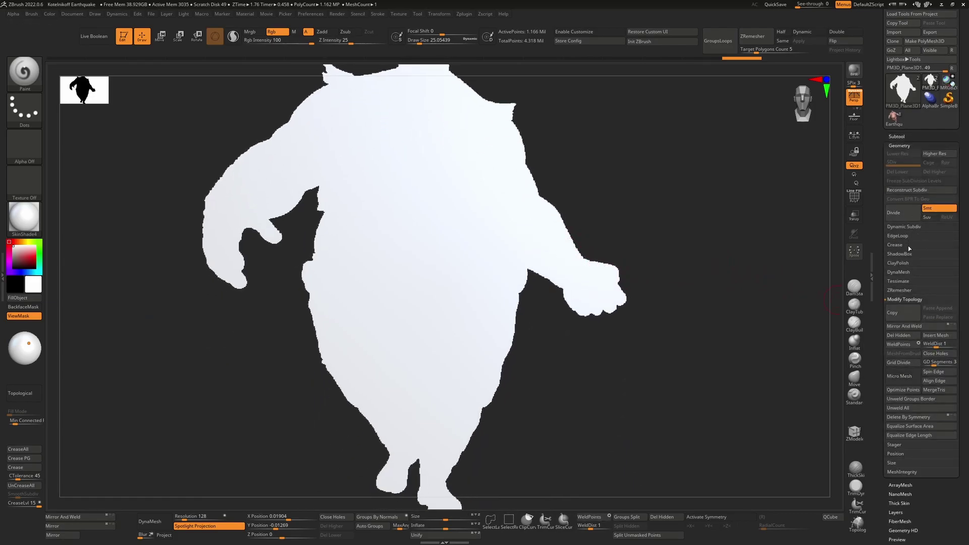
pyautogui.click(904, 236)
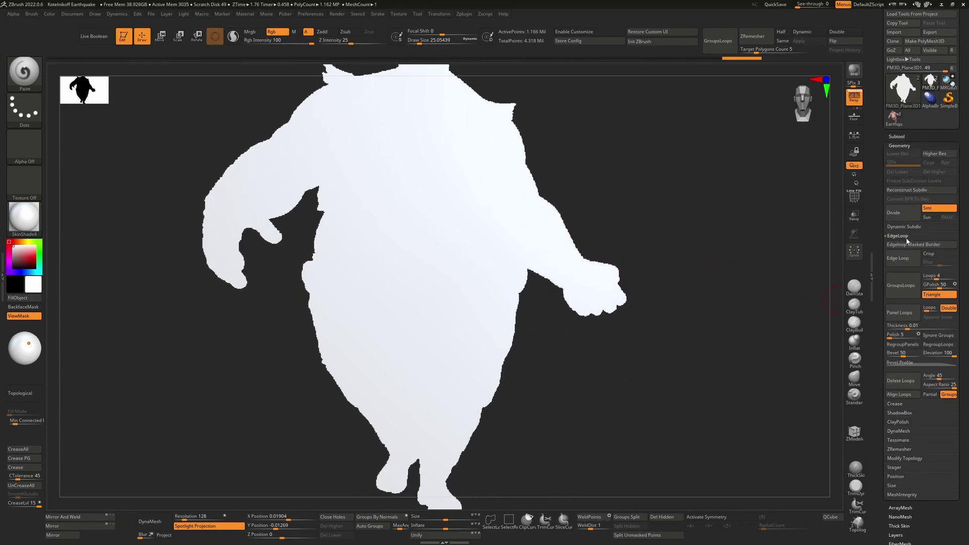
pyautogui.click(902, 287)
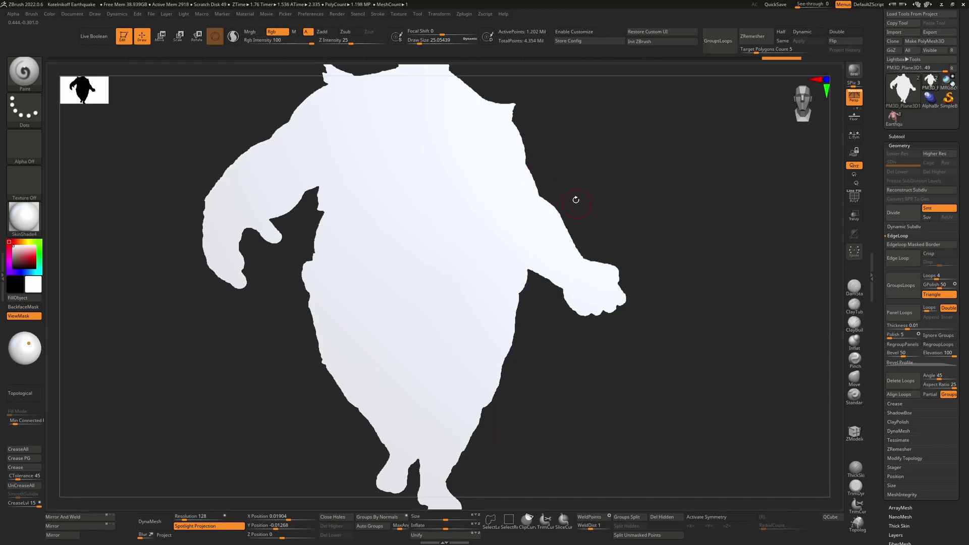
pyautogui.moveTo(575, 197); pyautogui.dragTo(575, 242)
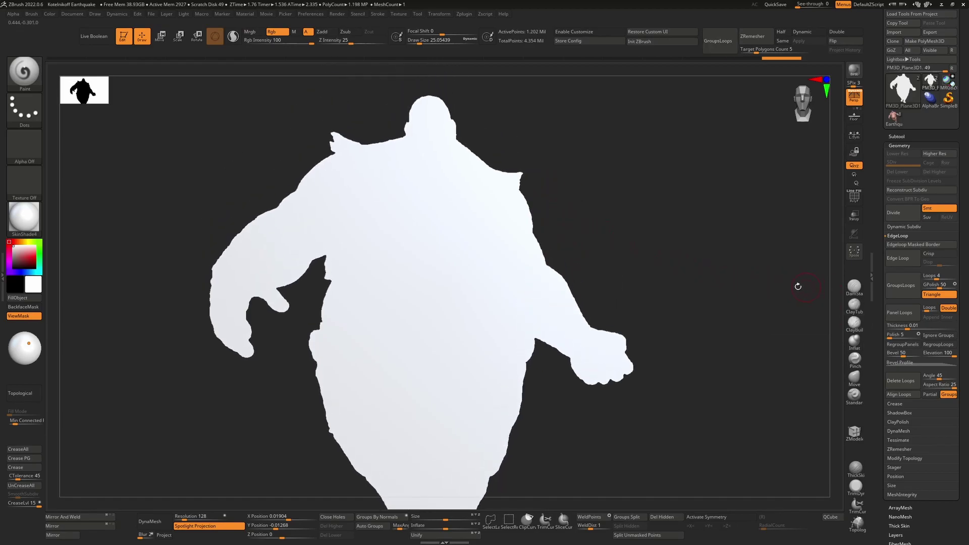
# Mask the armpit gap and turn it into a new polygroup with Ctrl+W.
pyautogui.hotkey('shift', 'f')
pyautogui.keyDown('alt'); pyautogui.moveTo(350, 259); pyautogui.dragTo(375, 404, button='right'); pyautogui.keyUp('alt')
pyautogui.keyDown('ctrl'); pyautogui.moveTo(336, 276); pyautogui.dragTo(386, 462, button='right'); pyautogui.keyUp('ctrl')
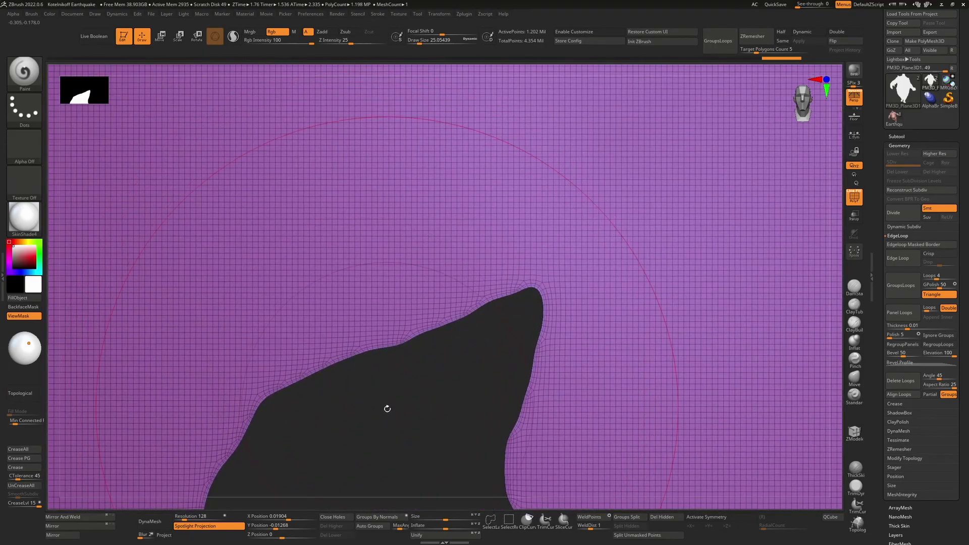
pyautogui.press('ctrl')
pyautogui.hotkey('ctrl', 'w')
# Run GroupsLoops again to loop the new armpit group, then rotate to inspect the figure.
pyautogui.keyDown('ctrl'); pyautogui.moveTo(392, 398); pyautogui.dragTo(396, 303, button='right'); pyautogui.keyUp('ctrl')
pyautogui.keyDown('ctrl'); pyautogui.moveTo(560, 444); pyautogui.dragTo(500, 311, button='right'); pyautogui.keyUp('ctrl')
pyautogui.keyDown('shift'); pyautogui.moveTo(714, 241); pyautogui.dragTo(700, 266); pyautogui.keyUp('shift')
pyautogui.hotkey('shift', 'f')
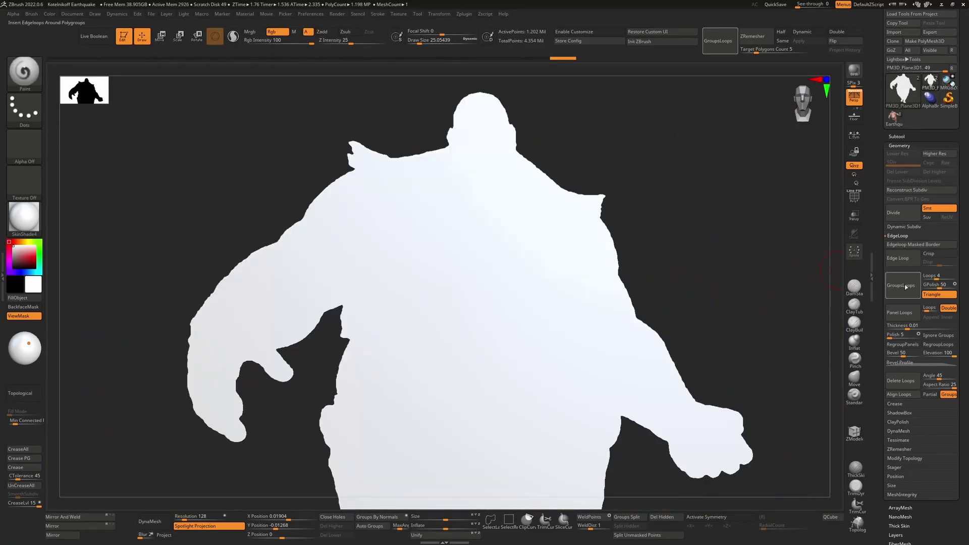
pyautogui.click(903, 286)
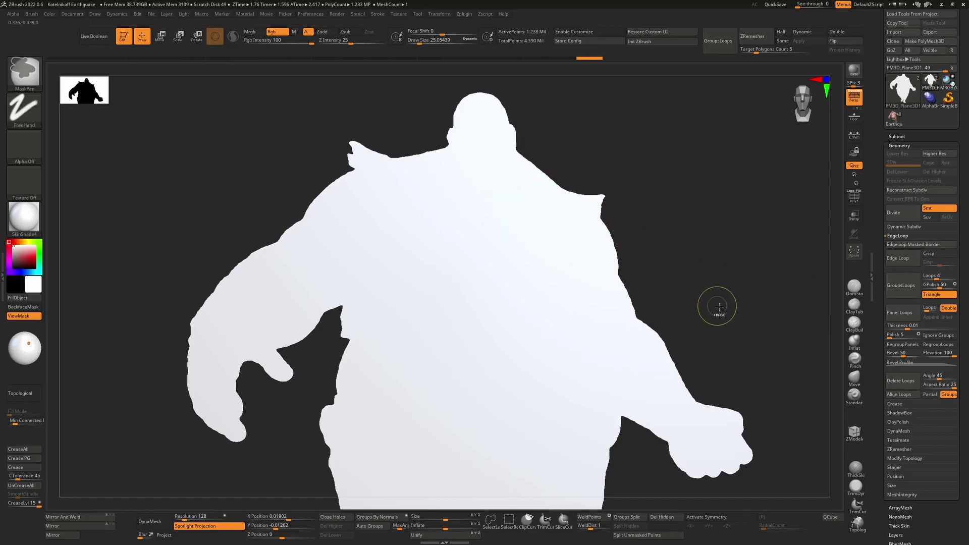
pyautogui.moveTo(719, 303); pyautogui.dragTo(810, 277)
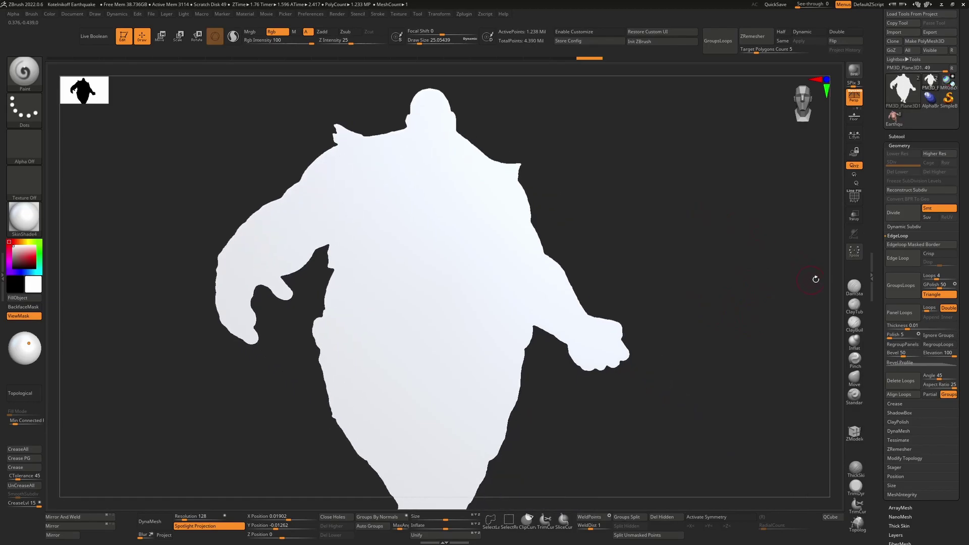
pyautogui.moveTo(770, 318); pyautogui.dragTo(736, 314)
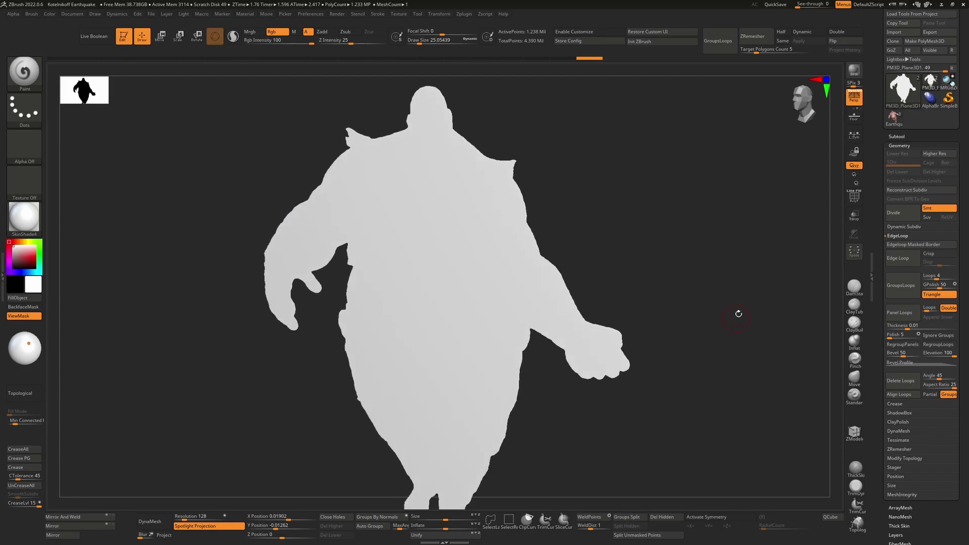
pyautogui.click(911, 227)
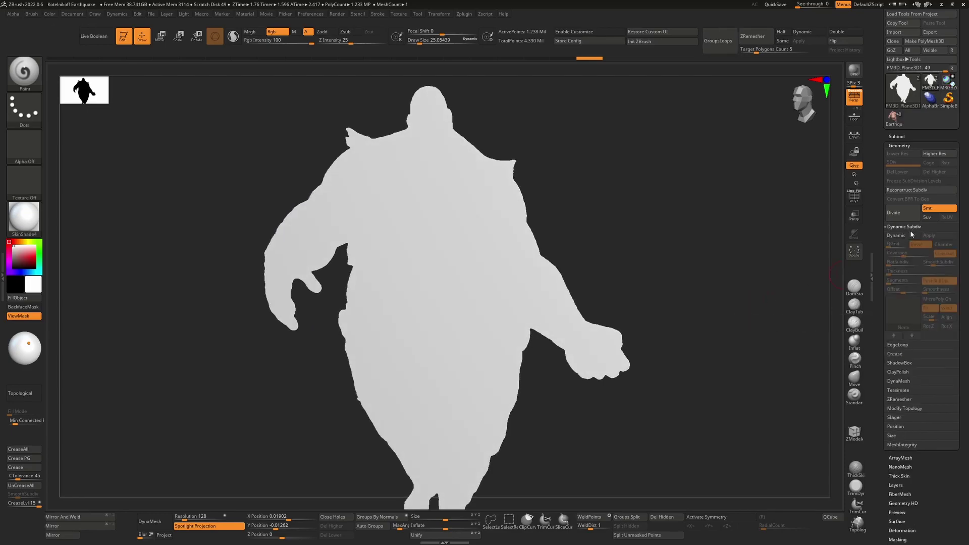
pyautogui.click(911, 234)
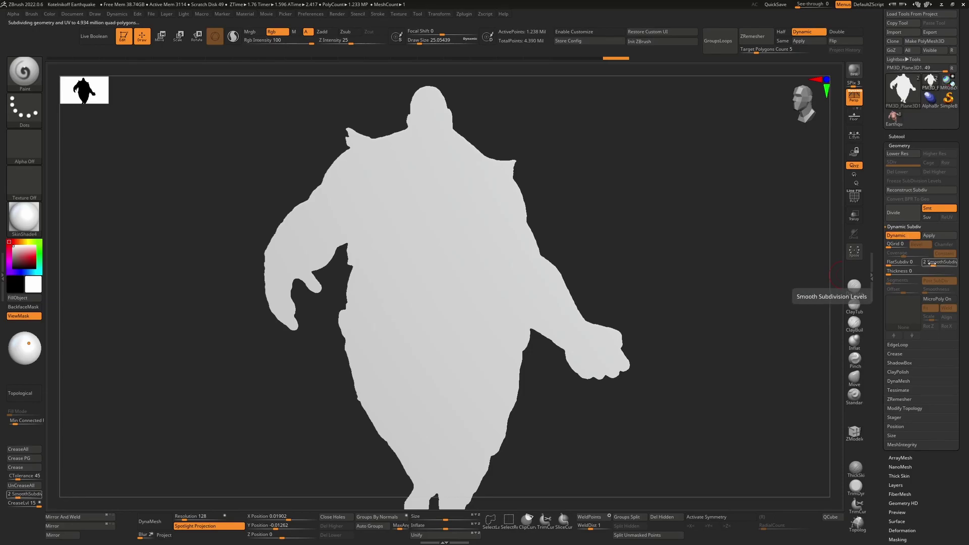
pyautogui.moveTo(933, 263); pyautogui.dragTo(910, 271)
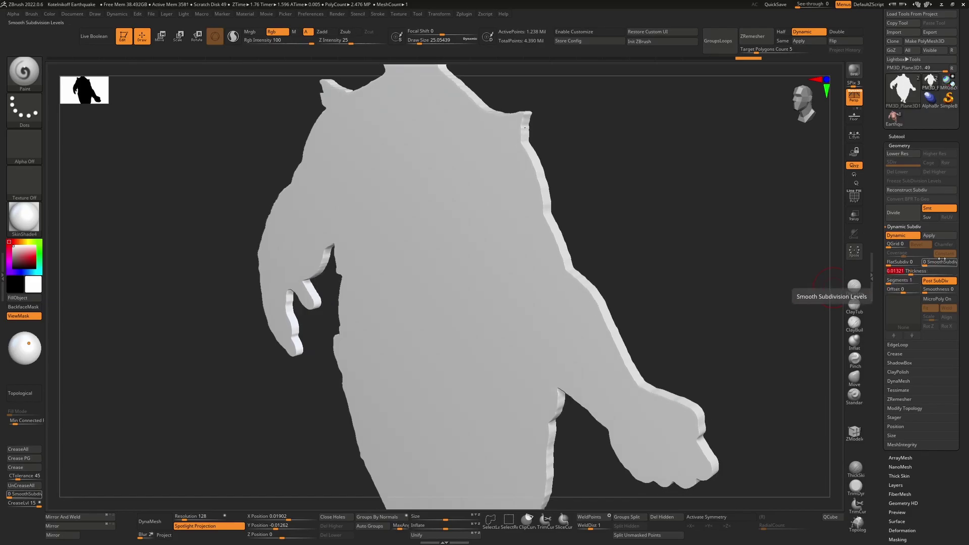
pyautogui.click(929, 236)
pyautogui.press('f')
pyautogui.press('f')
pyautogui.hotkey('shift', 'f')
pyautogui.moveTo(671, 287); pyautogui.dragTo(732, 284)
pyautogui.hotkey('shift', 'f')
pyautogui.moveTo(626, 290)
pyautogui.mouseDown()
pyautogui.moveTo(662, 288)
pyautogui.moveTo(628, 328)
pyautogui.moveTo(657, 324)
pyautogui.mouseUp()
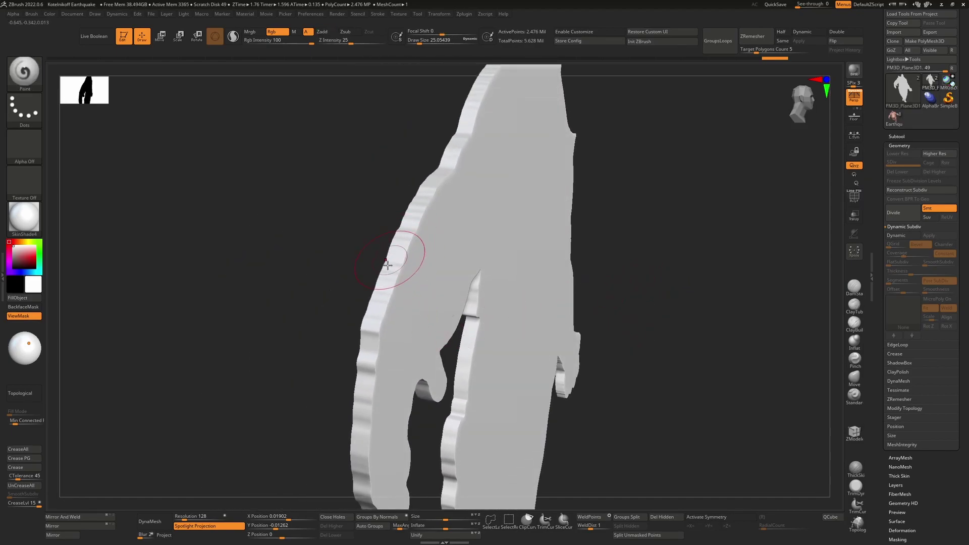
# Check the polygroups, then set Polish By Groups to about 41 to smooth the cutout's edges.
pyautogui.scroll(-5, 937, 465)
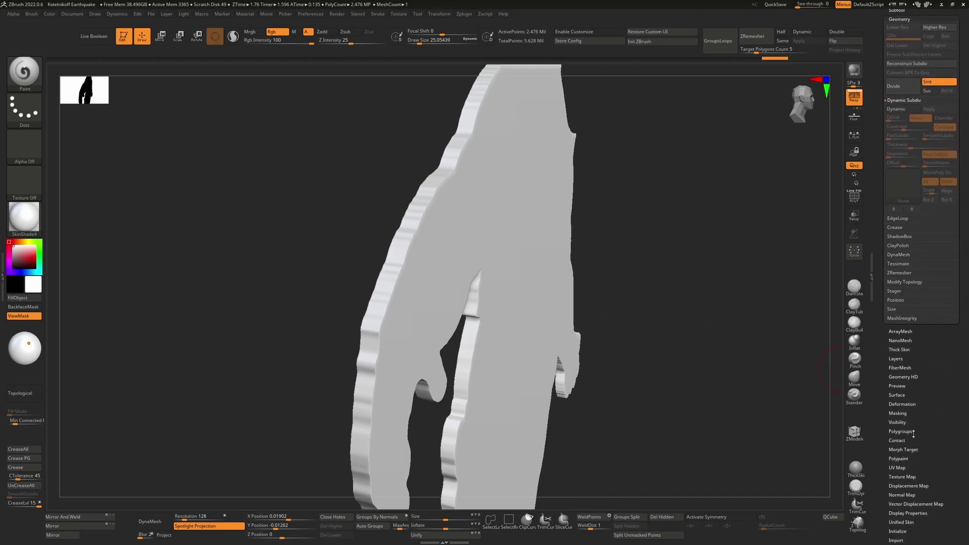
pyautogui.click(902, 404)
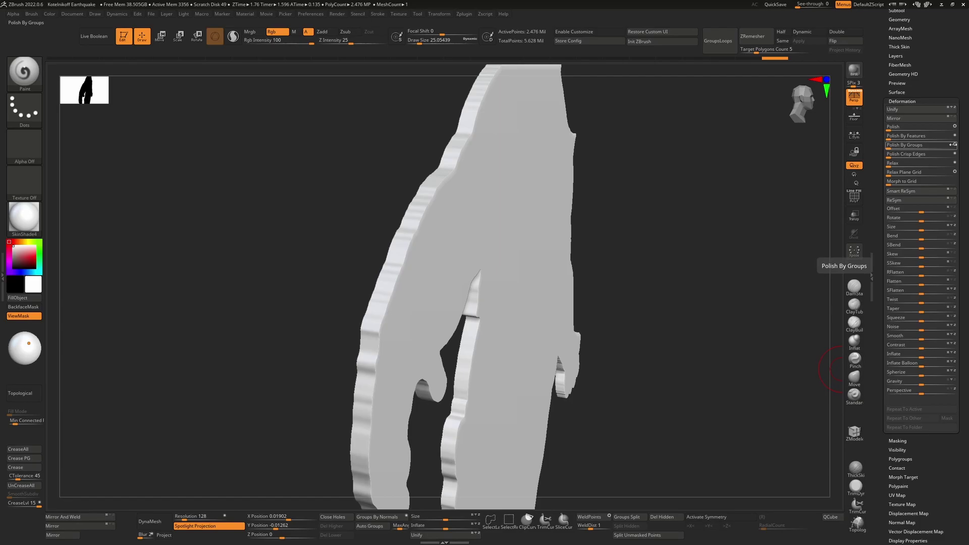
pyautogui.hotkey('shift', 'f')
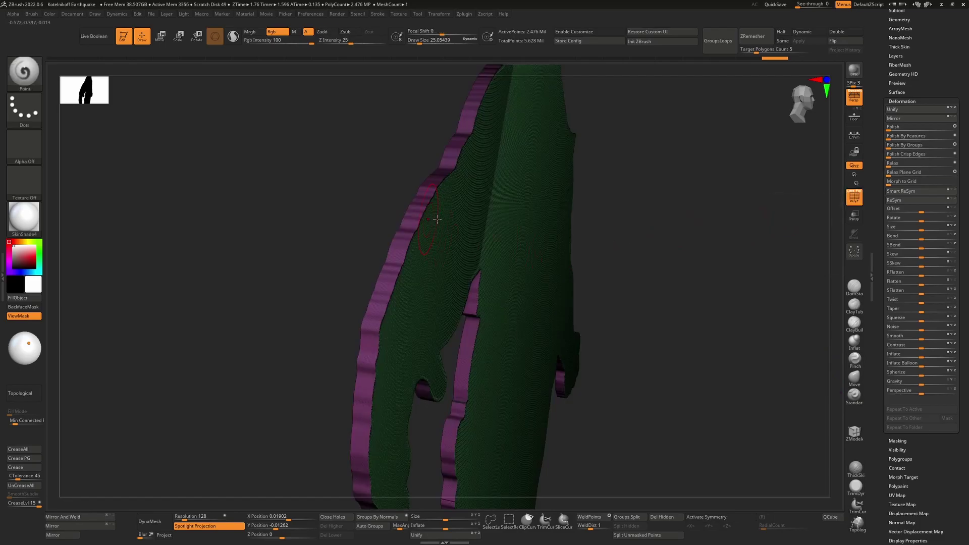
pyautogui.hotkey('shift', 'f')
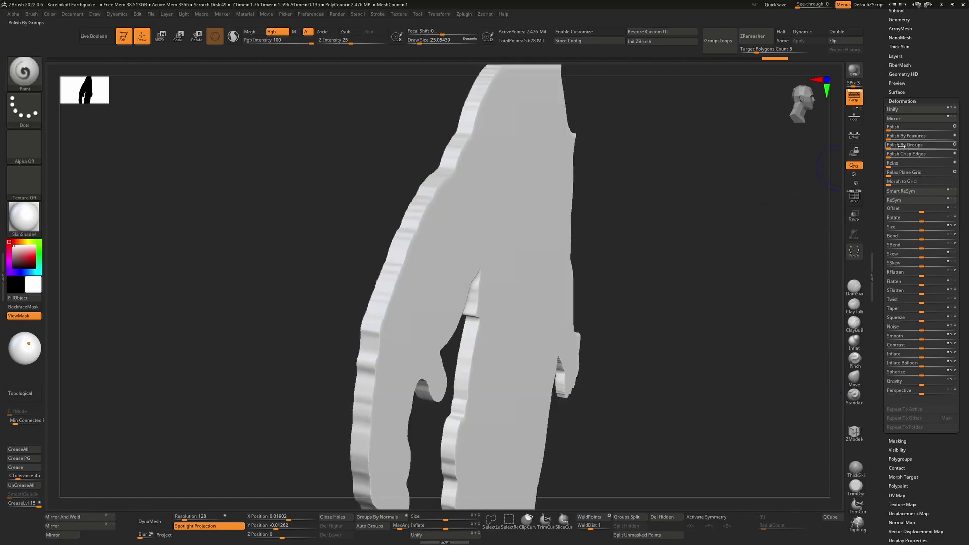
pyautogui.moveTo(901, 145); pyautogui.dragTo(927, 144)
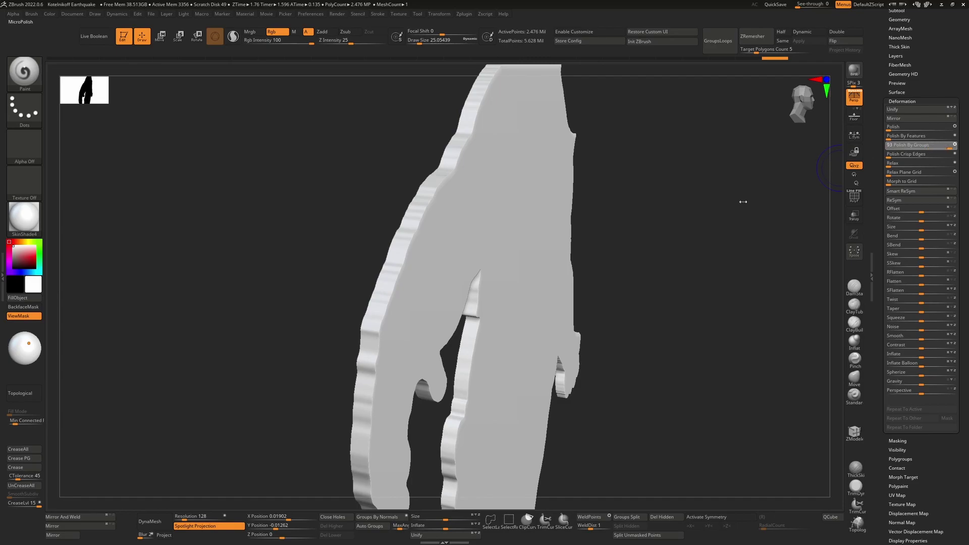
pyautogui.keyDown('alt'); pyautogui.moveTo(692, 277); pyautogui.dragTo(716, 323); pyautogui.keyUp('alt')
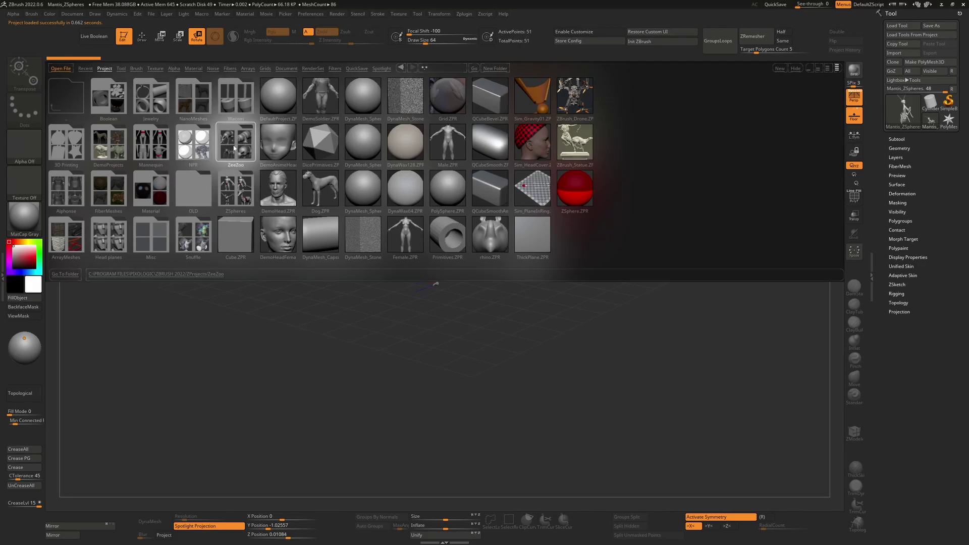
# Load Mantis_ZSpheres from the ZeeZoo folder, discarding changes to the current project.
pyautogui.doubleClick(234, 148)
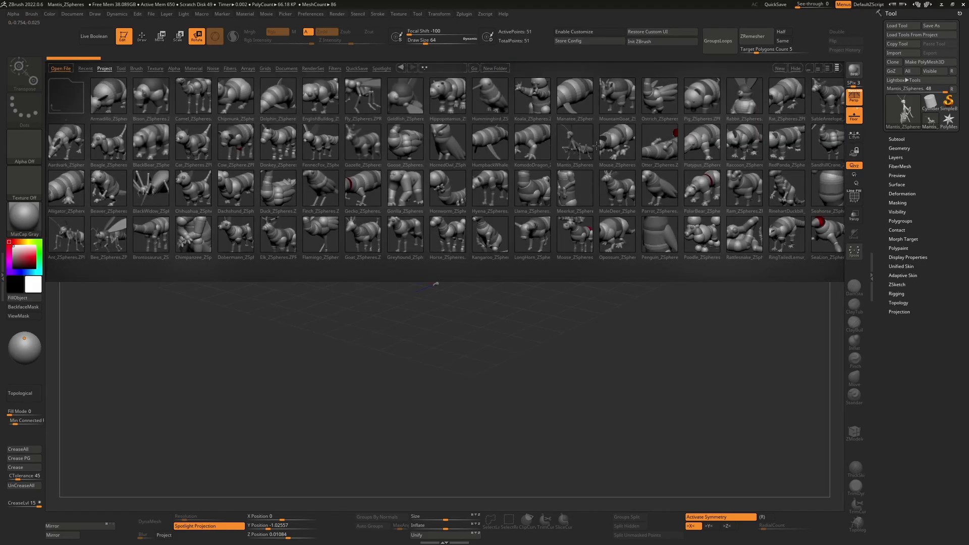
pyautogui.doubleClick(578, 141)
pyautogui.click(512, 297)
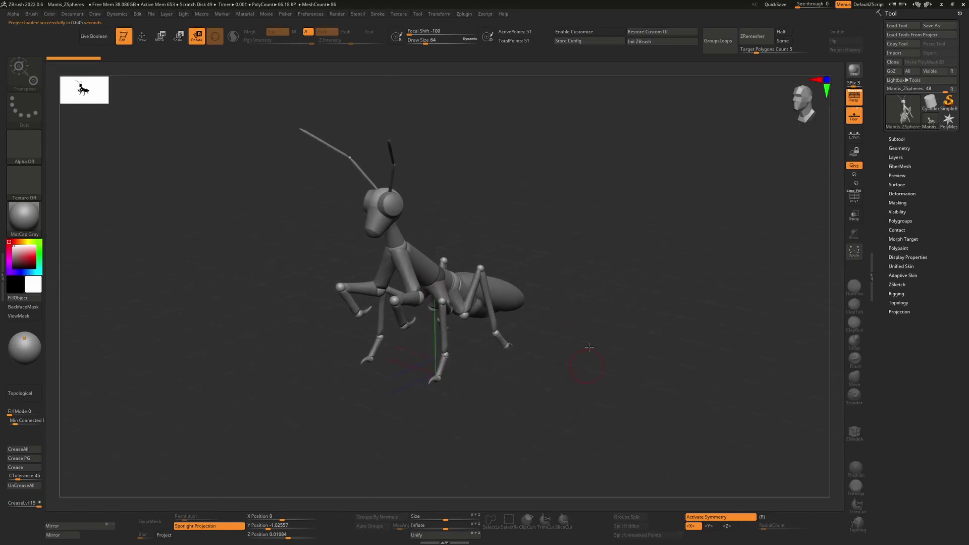
# Create a stencil from the mantis subtool, then move and rotate the mantis beside it.
pyautogui.click(151, 15)
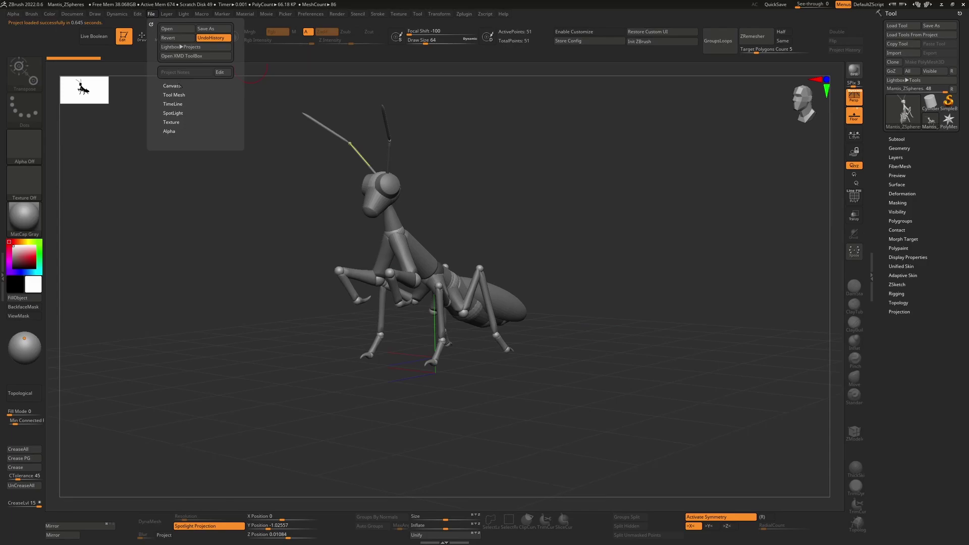
pyautogui.click(202, 14)
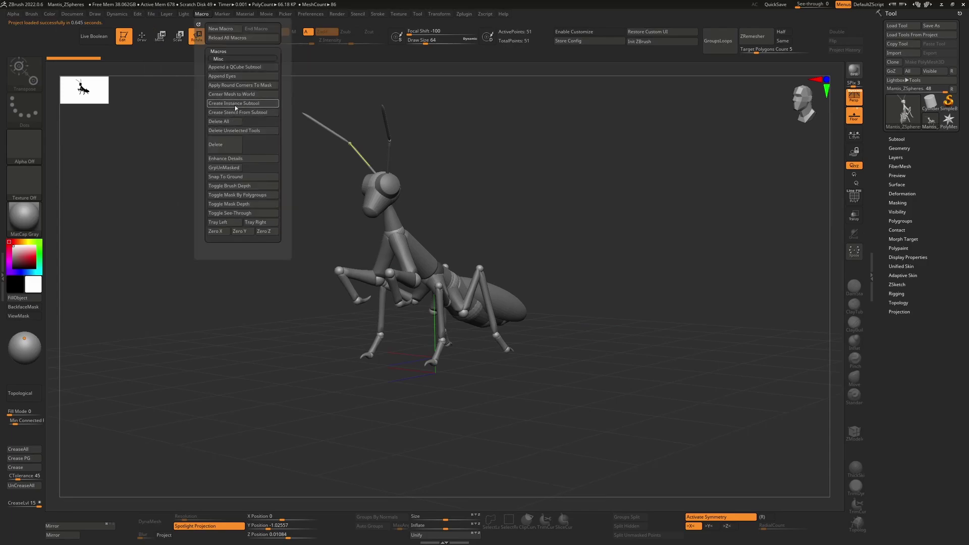
pyautogui.click(237, 112)
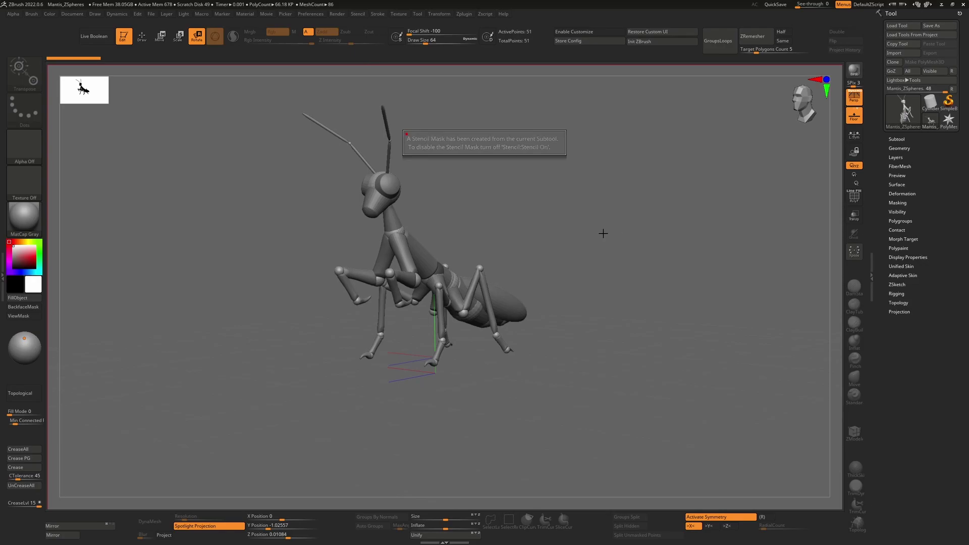
pyautogui.keyDown('alt'); pyautogui.moveTo(588, 233); pyautogui.dragTo(403, 242); pyautogui.keyUp('alt')
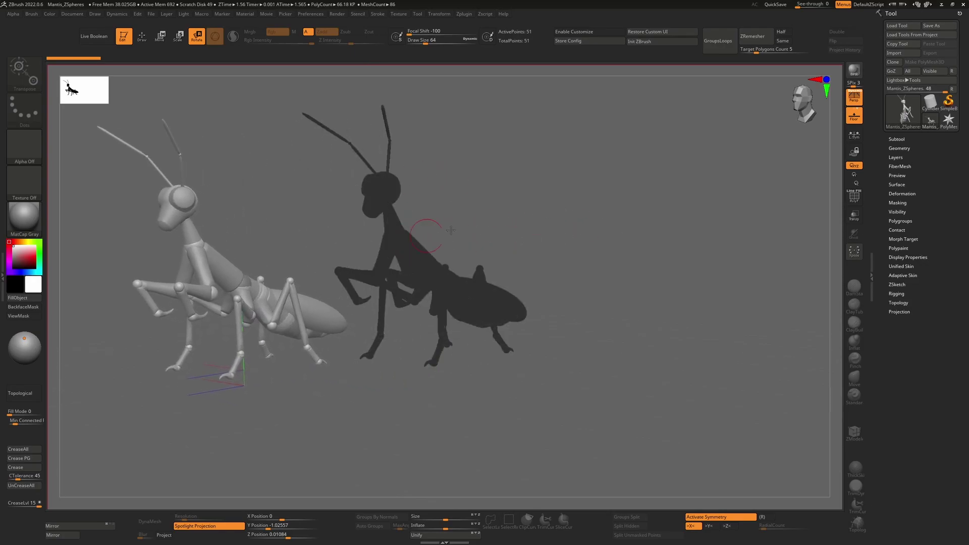
pyautogui.moveTo(592, 230); pyautogui.dragTo(454, 248)
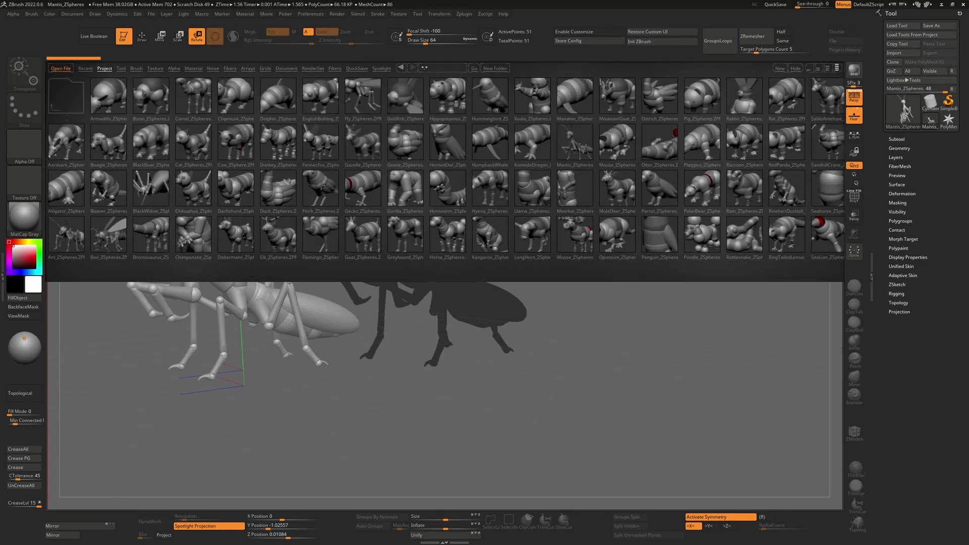
# Load Goat_ZSpheres, preview it skinned, create a stencil from it and move the goat aside.
pyautogui.doubleClick(356, 235)
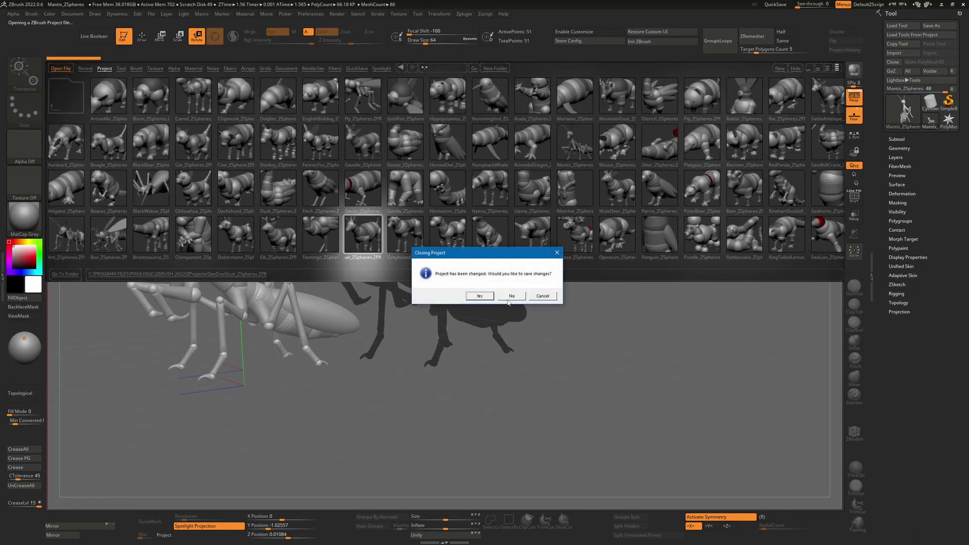
pyautogui.click(506, 298)
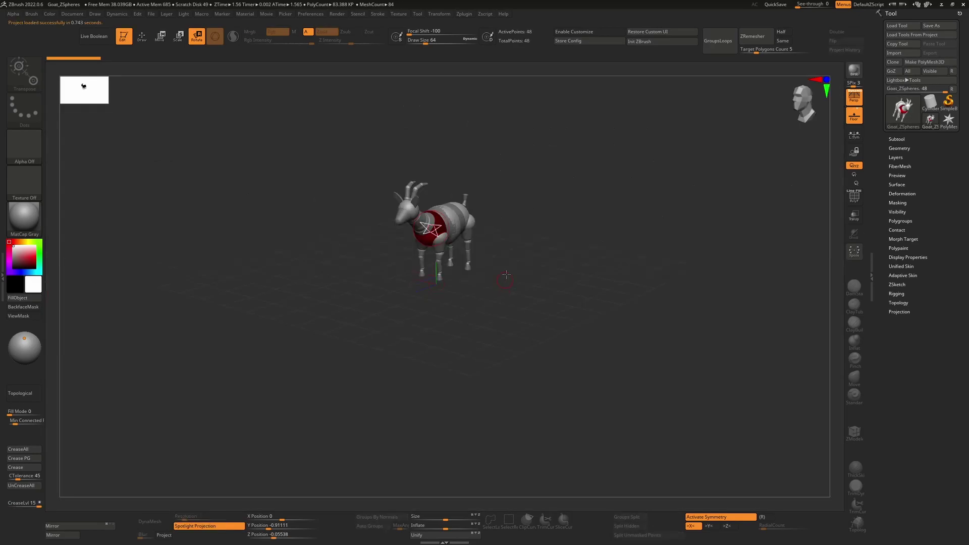
pyautogui.moveTo(509, 274); pyautogui.dragTo(504, 164)
pyautogui.press('a')
pyautogui.click(204, 14)
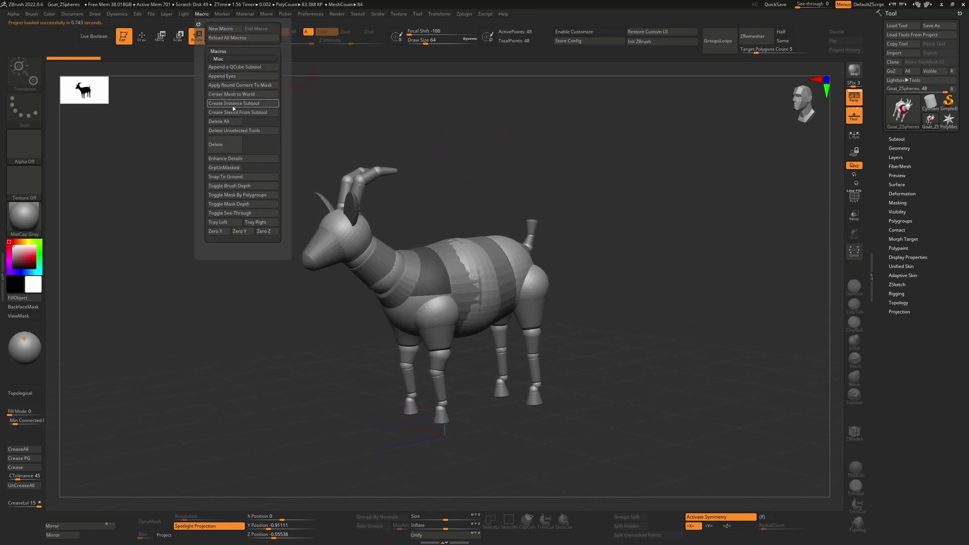
pyautogui.click(233, 108)
pyautogui.moveTo(372, 229); pyautogui.dragTo(433, 231)
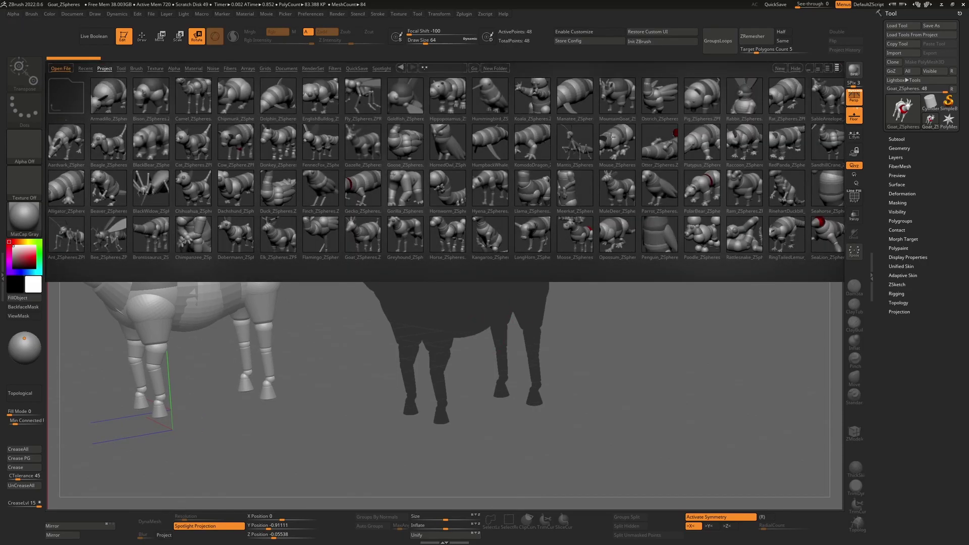
# Load Elk_ZSpheres, create a stencil from its silhouette, and move the elk aside.
pyautogui.doubleClick(278, 236)
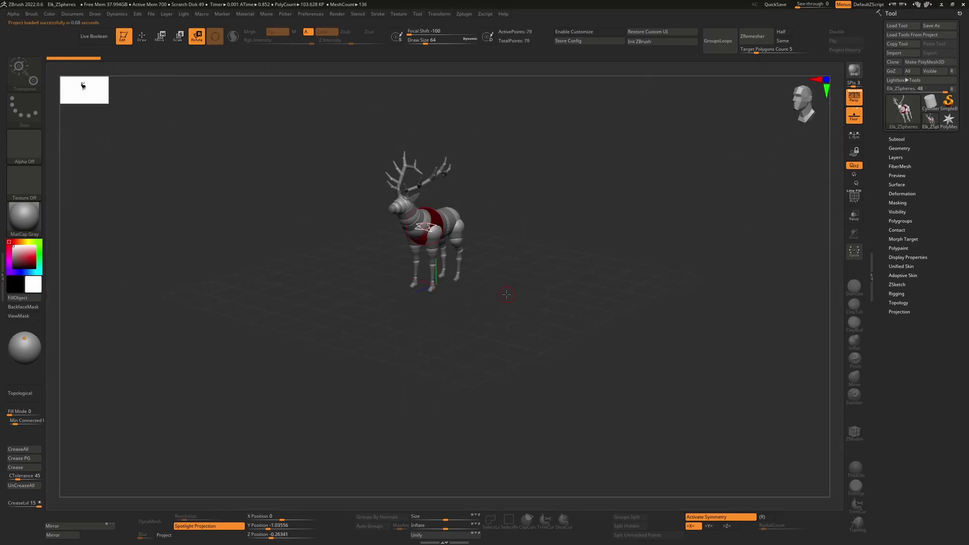
pyautogui.keyDown('alt'); pyautogui.moveTo(522, 251); pyautogui.dragTo(570, 328); pyautogui.keyUp('alt')
pyautogui.click(201, 14)
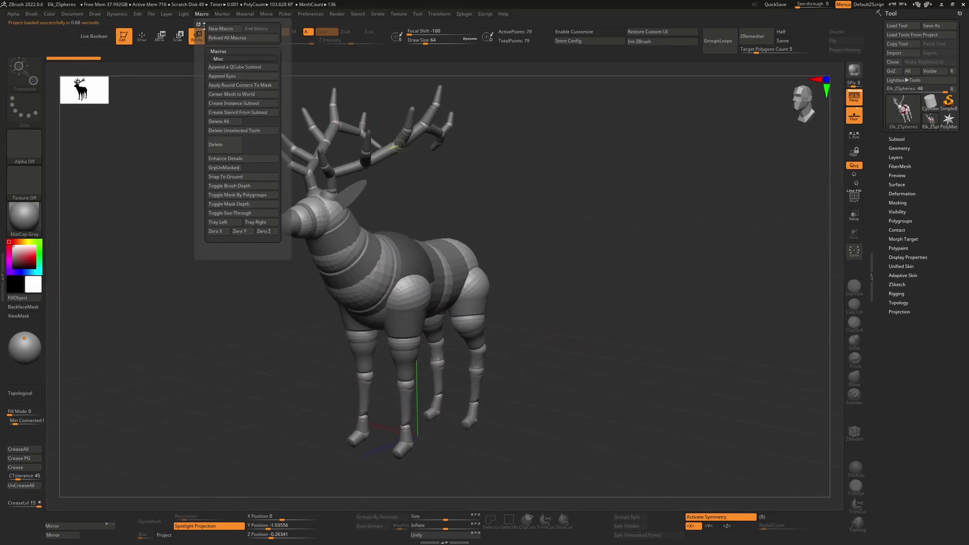
pyautogui.click(238, 113)
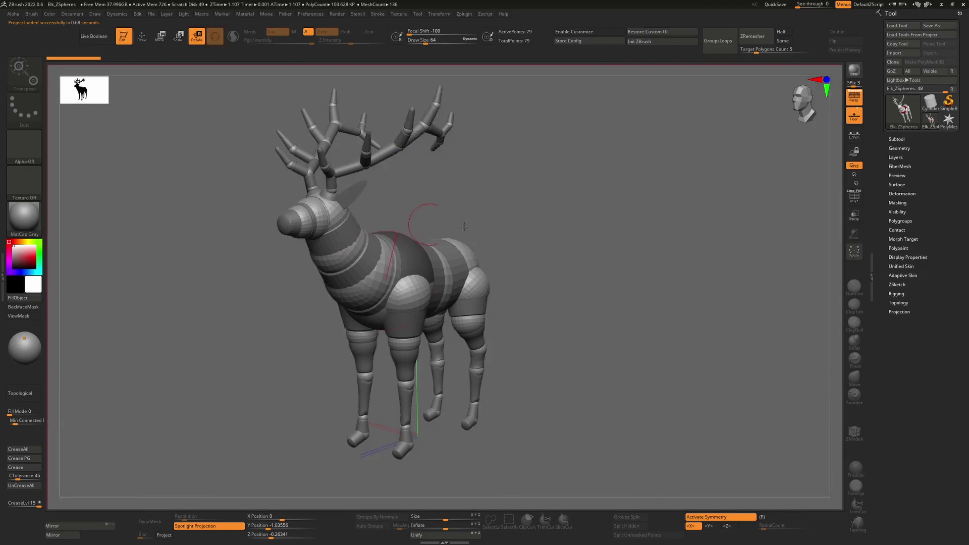
pyautogui.keyDown('alt'); pyautogui.moveTo(615, 249); pyautogui.dragTo(356, 262); pyautogui.keyUp('alt')
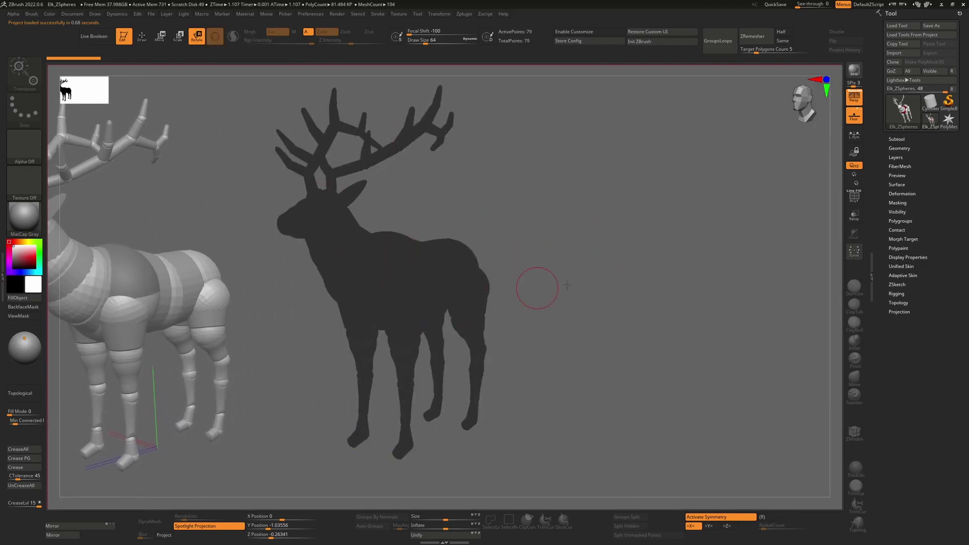
pyautogui.keyDown('alt'); pyautogui.moveTo(579, 265); pyautogui.dragTo(484, 202); pyautogui.keyUp('alt')
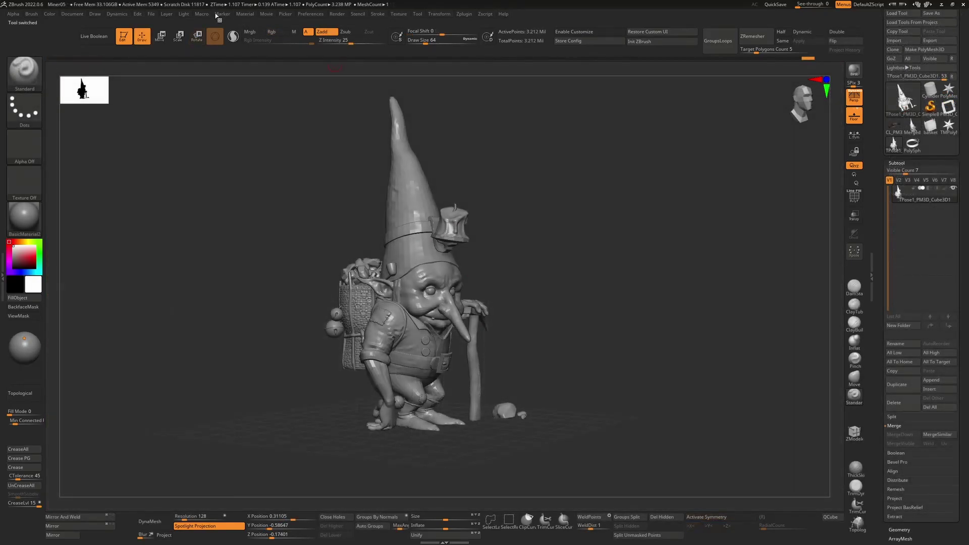
# Create a stencil from the gnome subtool and move the gnome beside it.
pyautogui.click(220, 13)
pyautogui.click(201, 14)
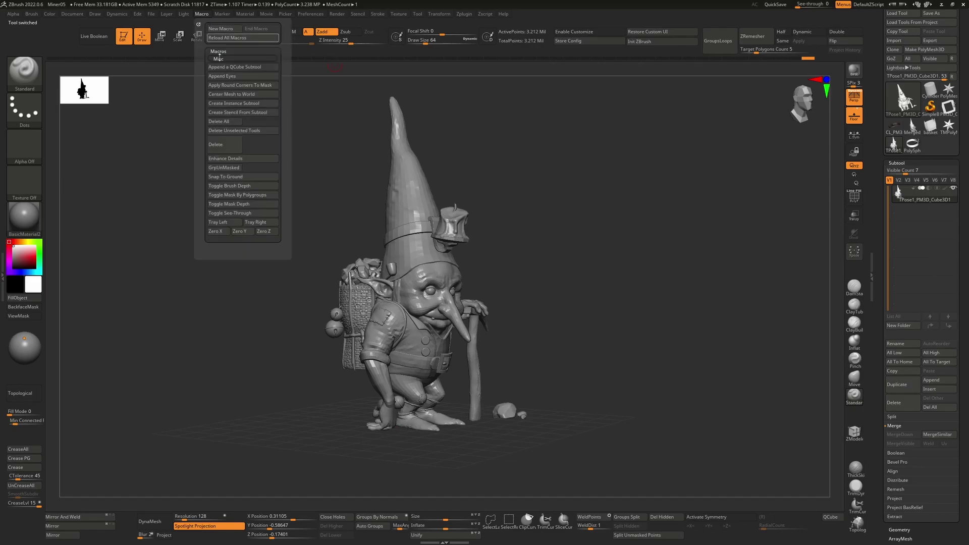
pyautogui.click(238, 112)
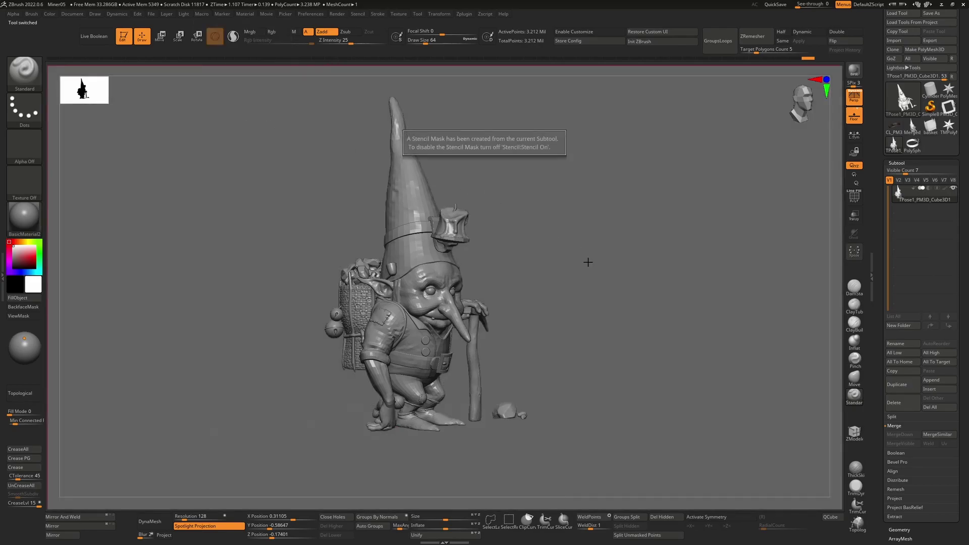
pyautogui.keyDown('alt'); pyautogui.moveTo(442, 277); pyautogui.dragTo(245, 273, button='right'); pyautogui.keyUp('alt')
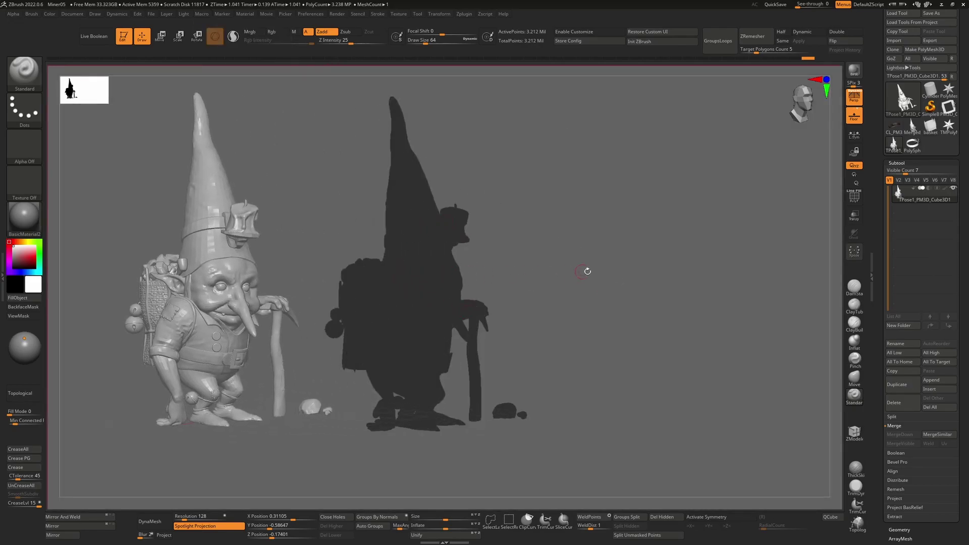
# Turn the gnome to face front and recreate the stencil from its front silhouette.
pyautogui.moveTo(587, 271); pyautogui.dragTo(558, 249)
pyautogui.click(202, 14)
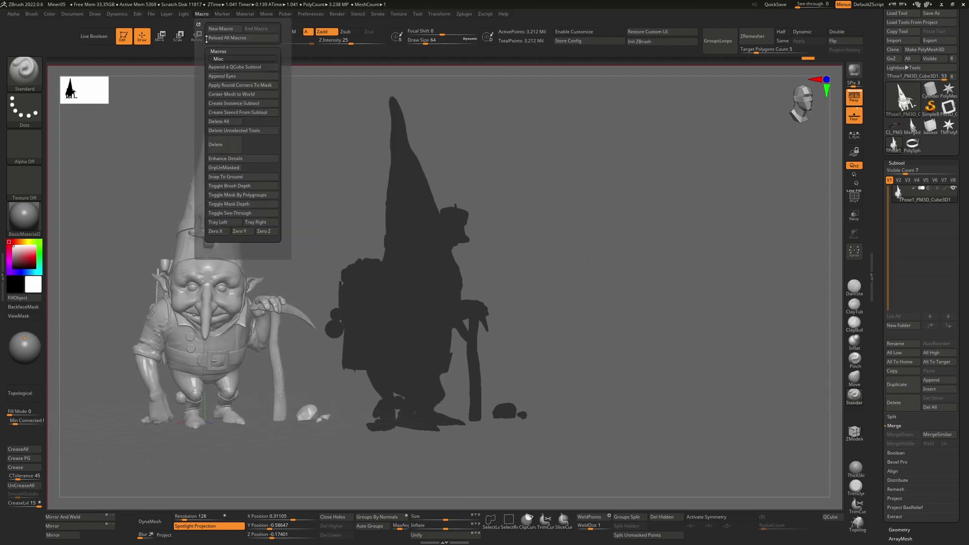
pyautogui.click(235, 114)
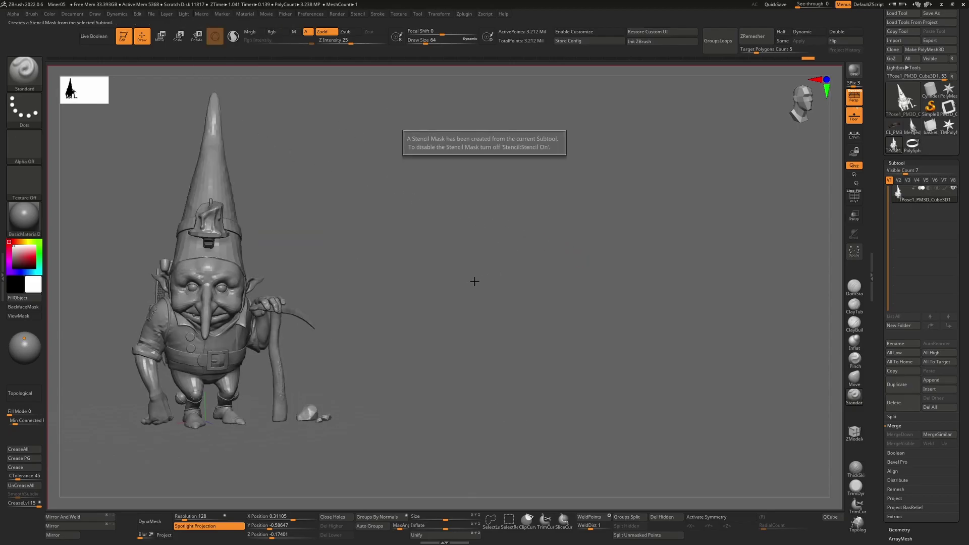